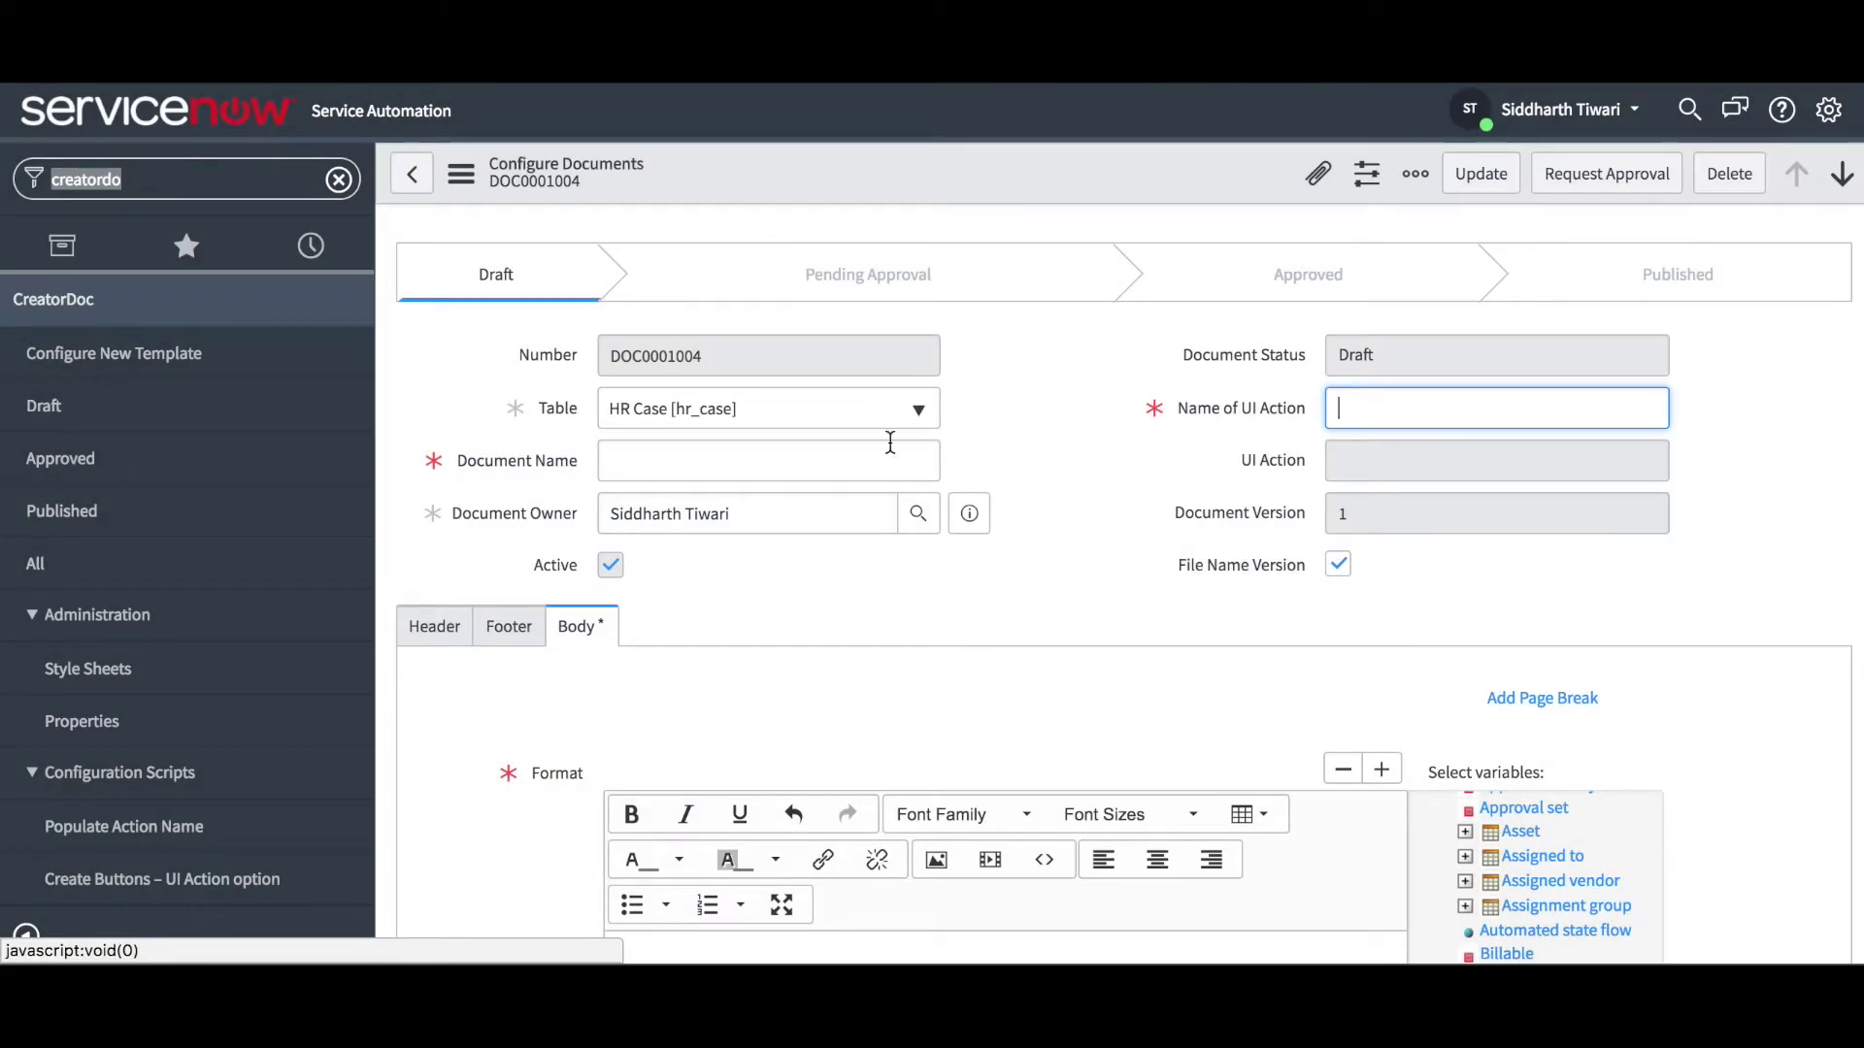
Step: Name the document 'Offer Letter' with the UI action 'Generate Offer Letter'
click(878, 466)
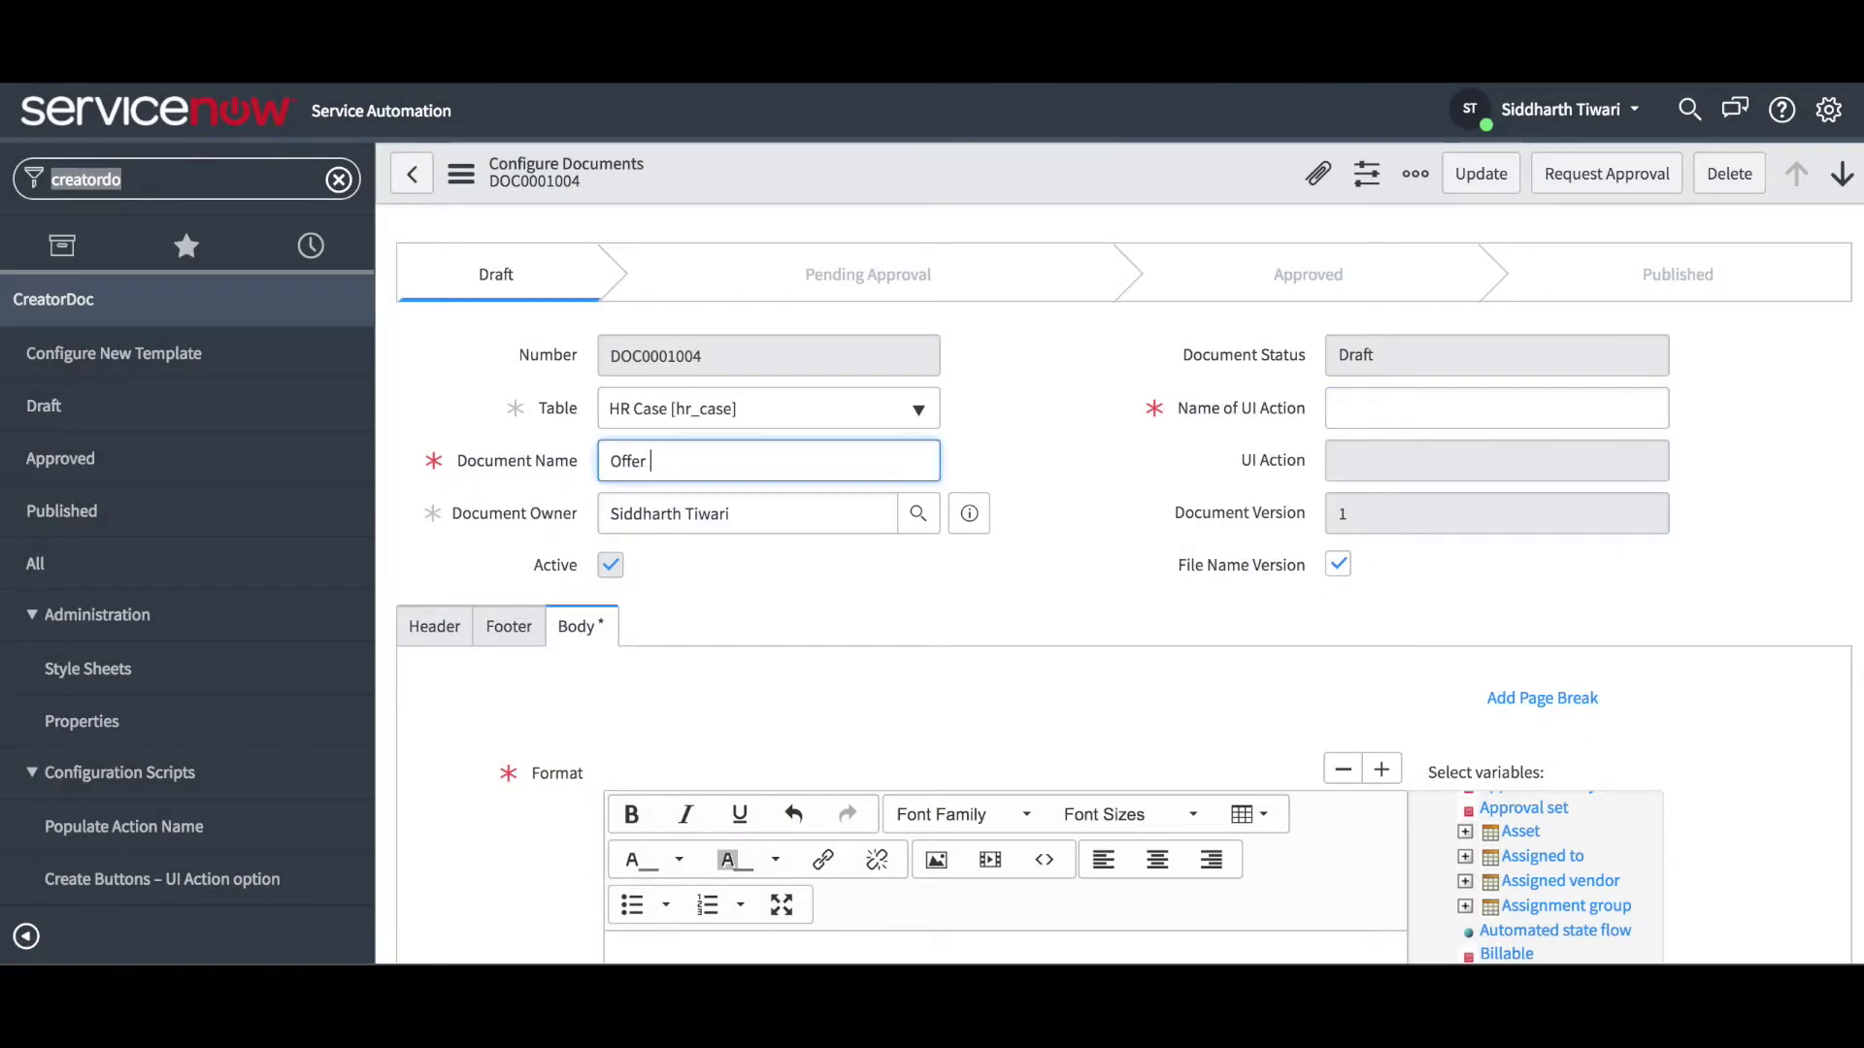
text(Offer Letter)
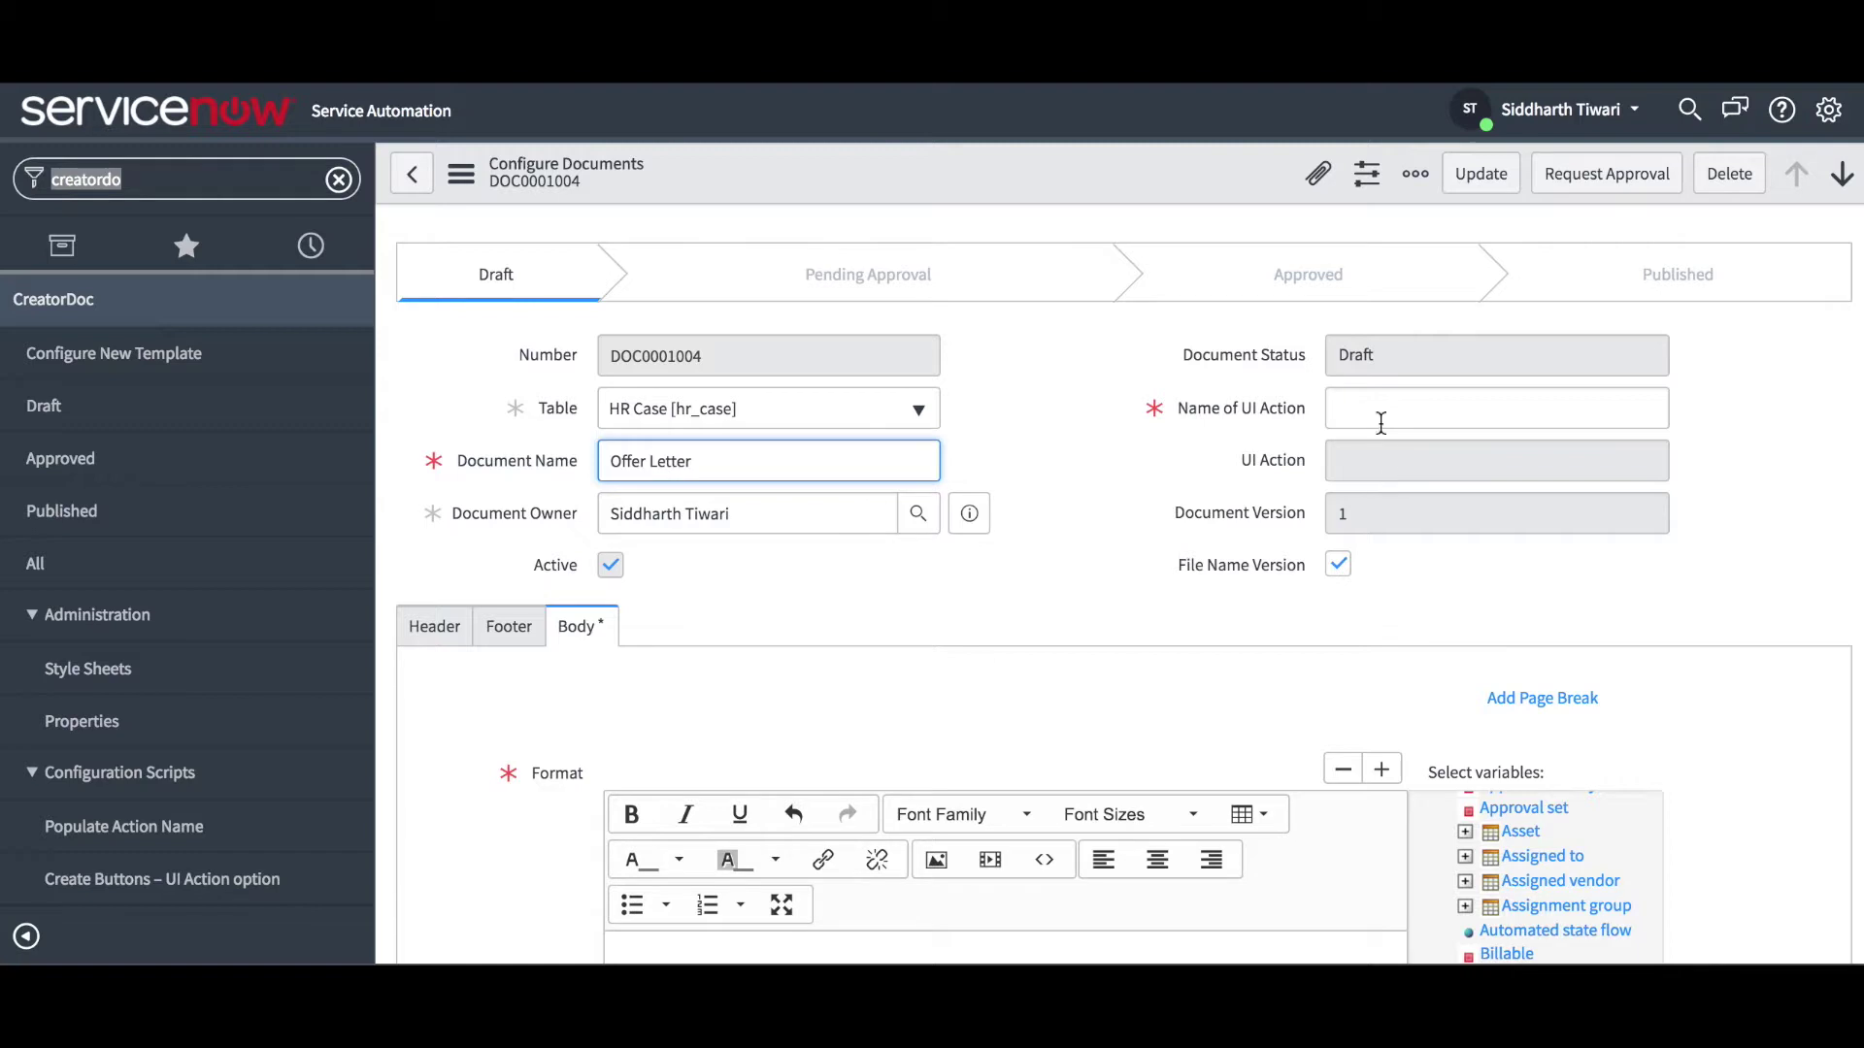
click(1401, 394)
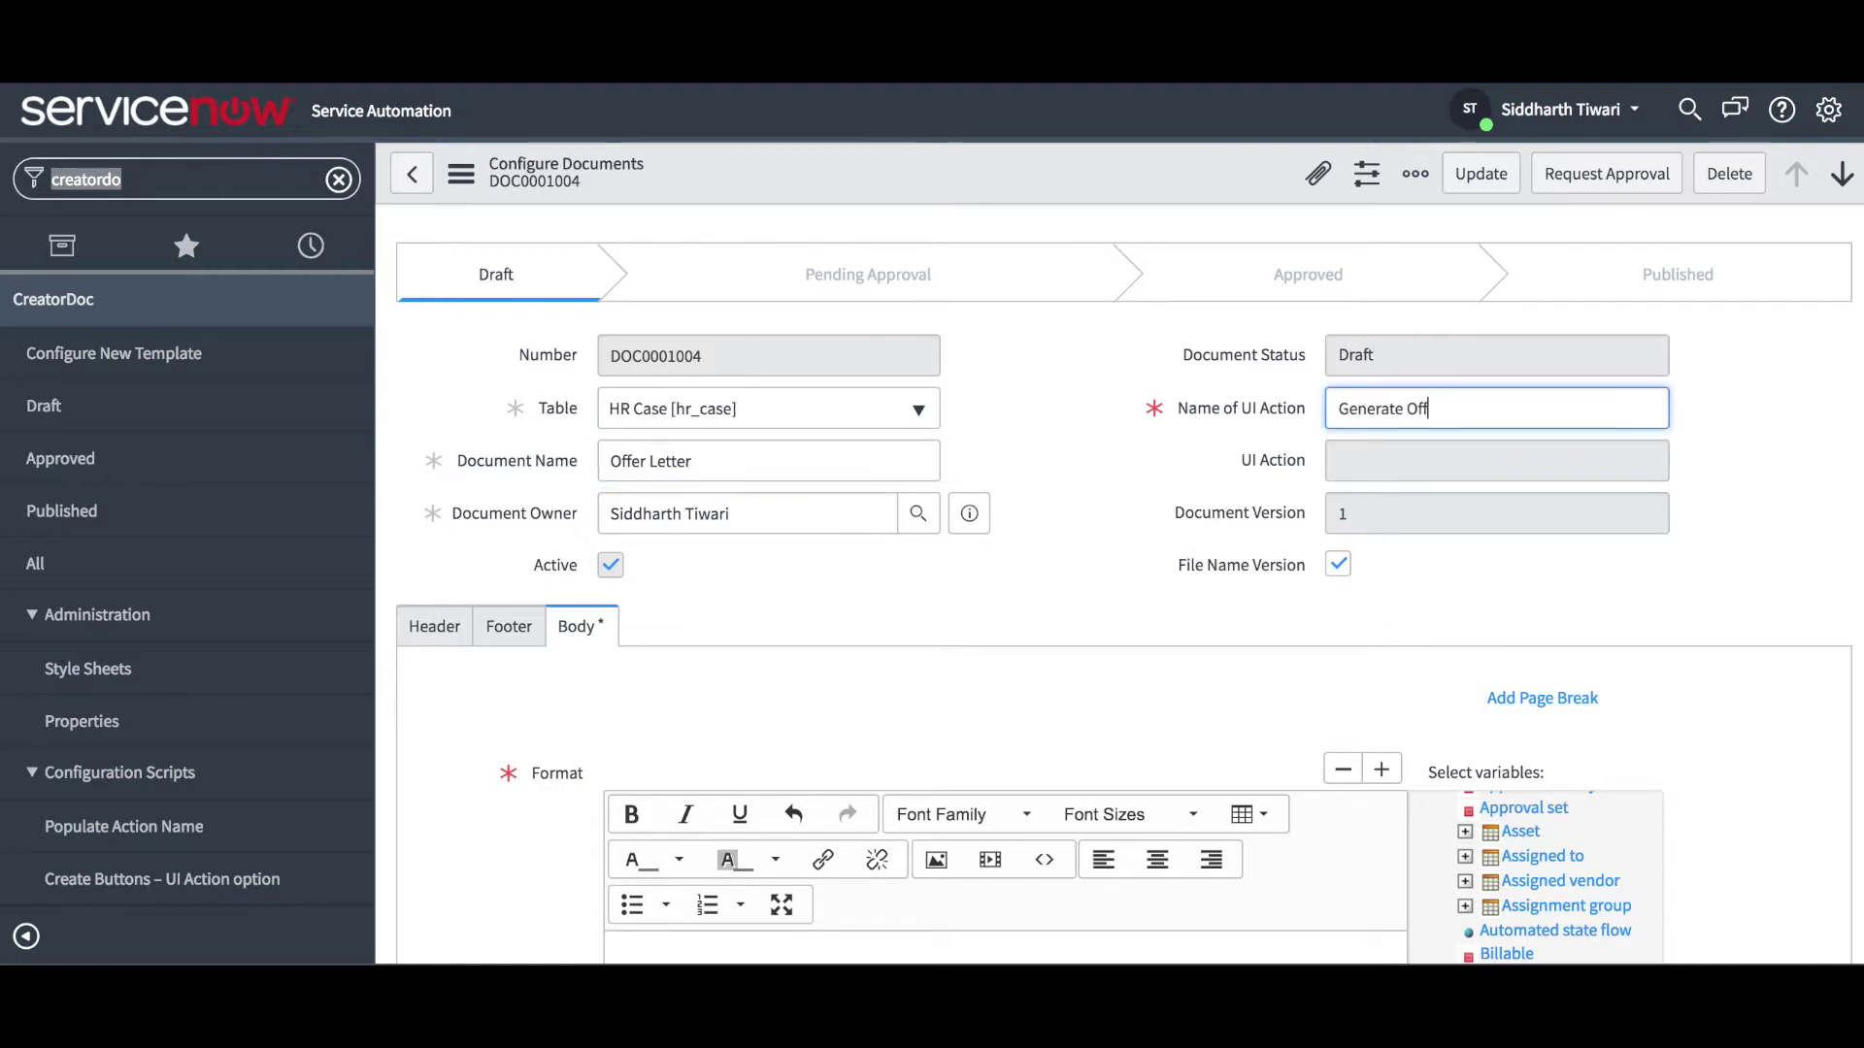
text(Generate Offer Letter)
scroll(1125, 582, down, 5)
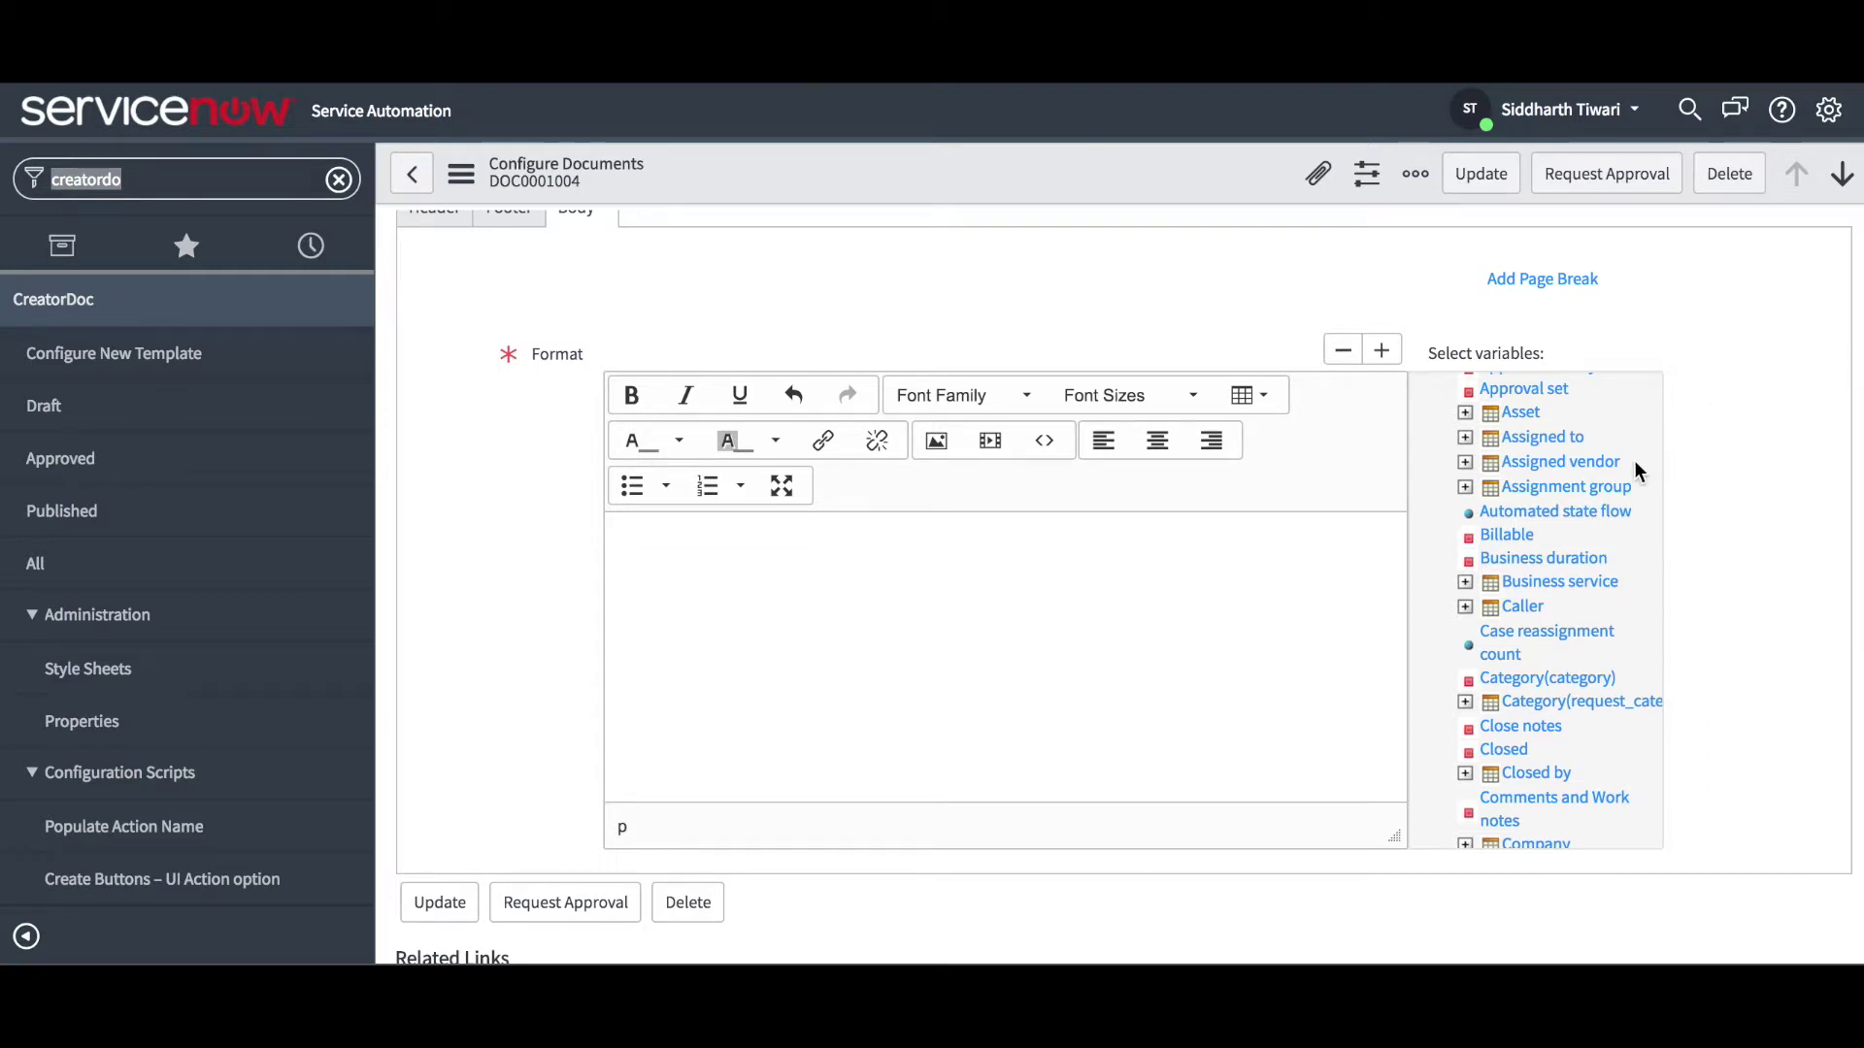
scroll(1638, 471, up, 1)
scroll(1638, 471, up, 5)
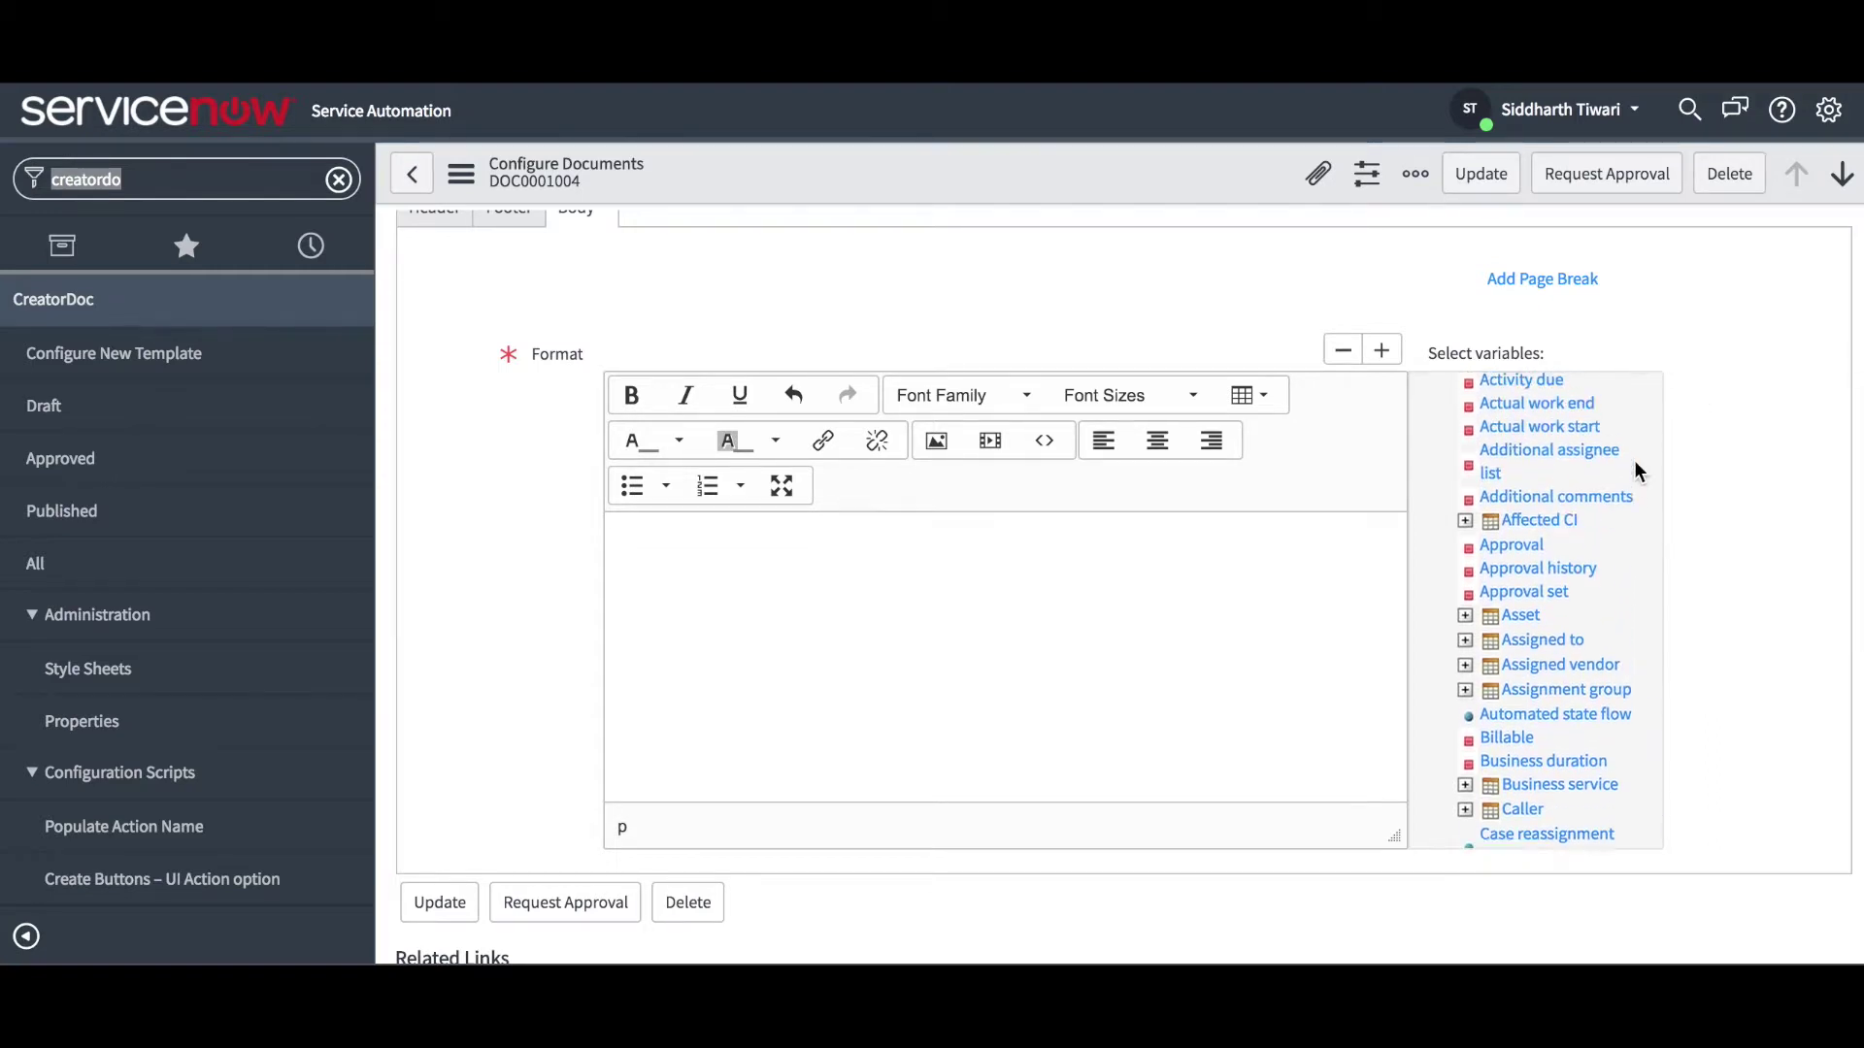
scroll(1637, 471, up, 3)
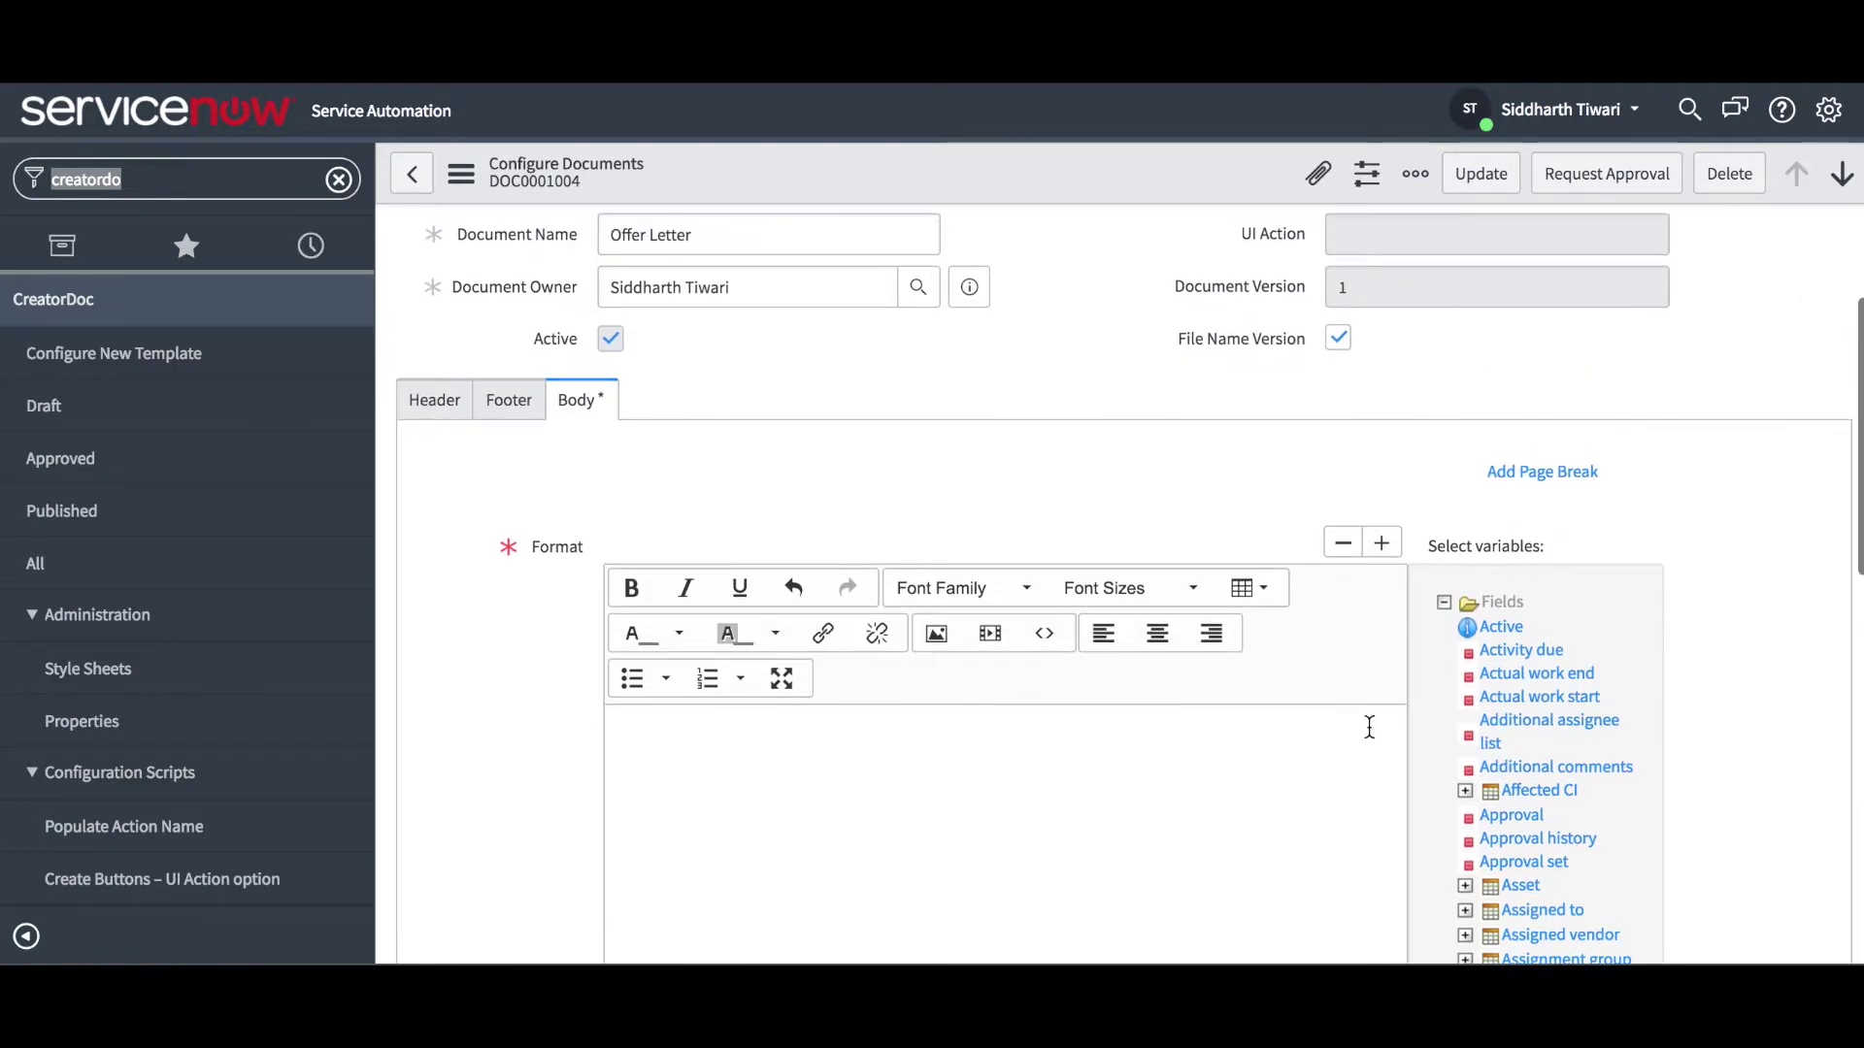
Step: Paste the offer-of-employment letter with ${opened_for...} variables into the Body
click(1356, 745)
key(ctrl+v)
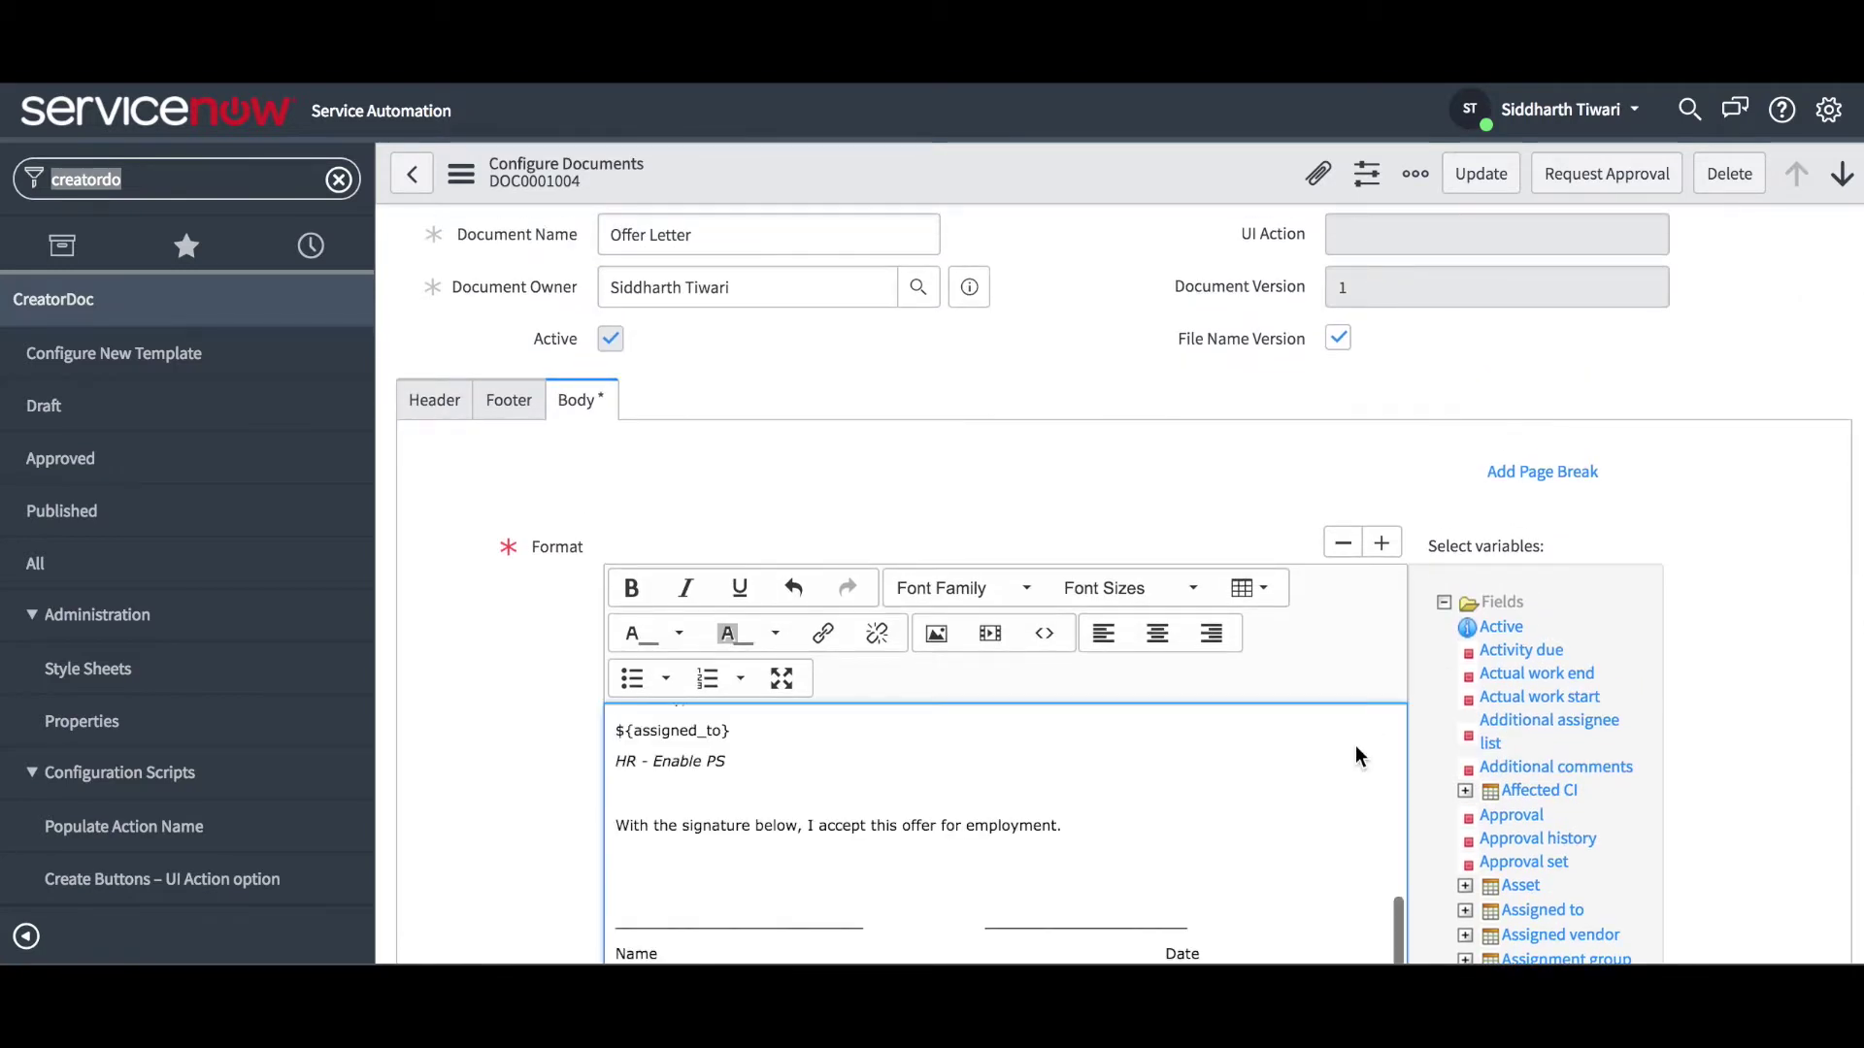
scroll(1357, 752, up, 3)
scroll(1356, 753, up, 10)
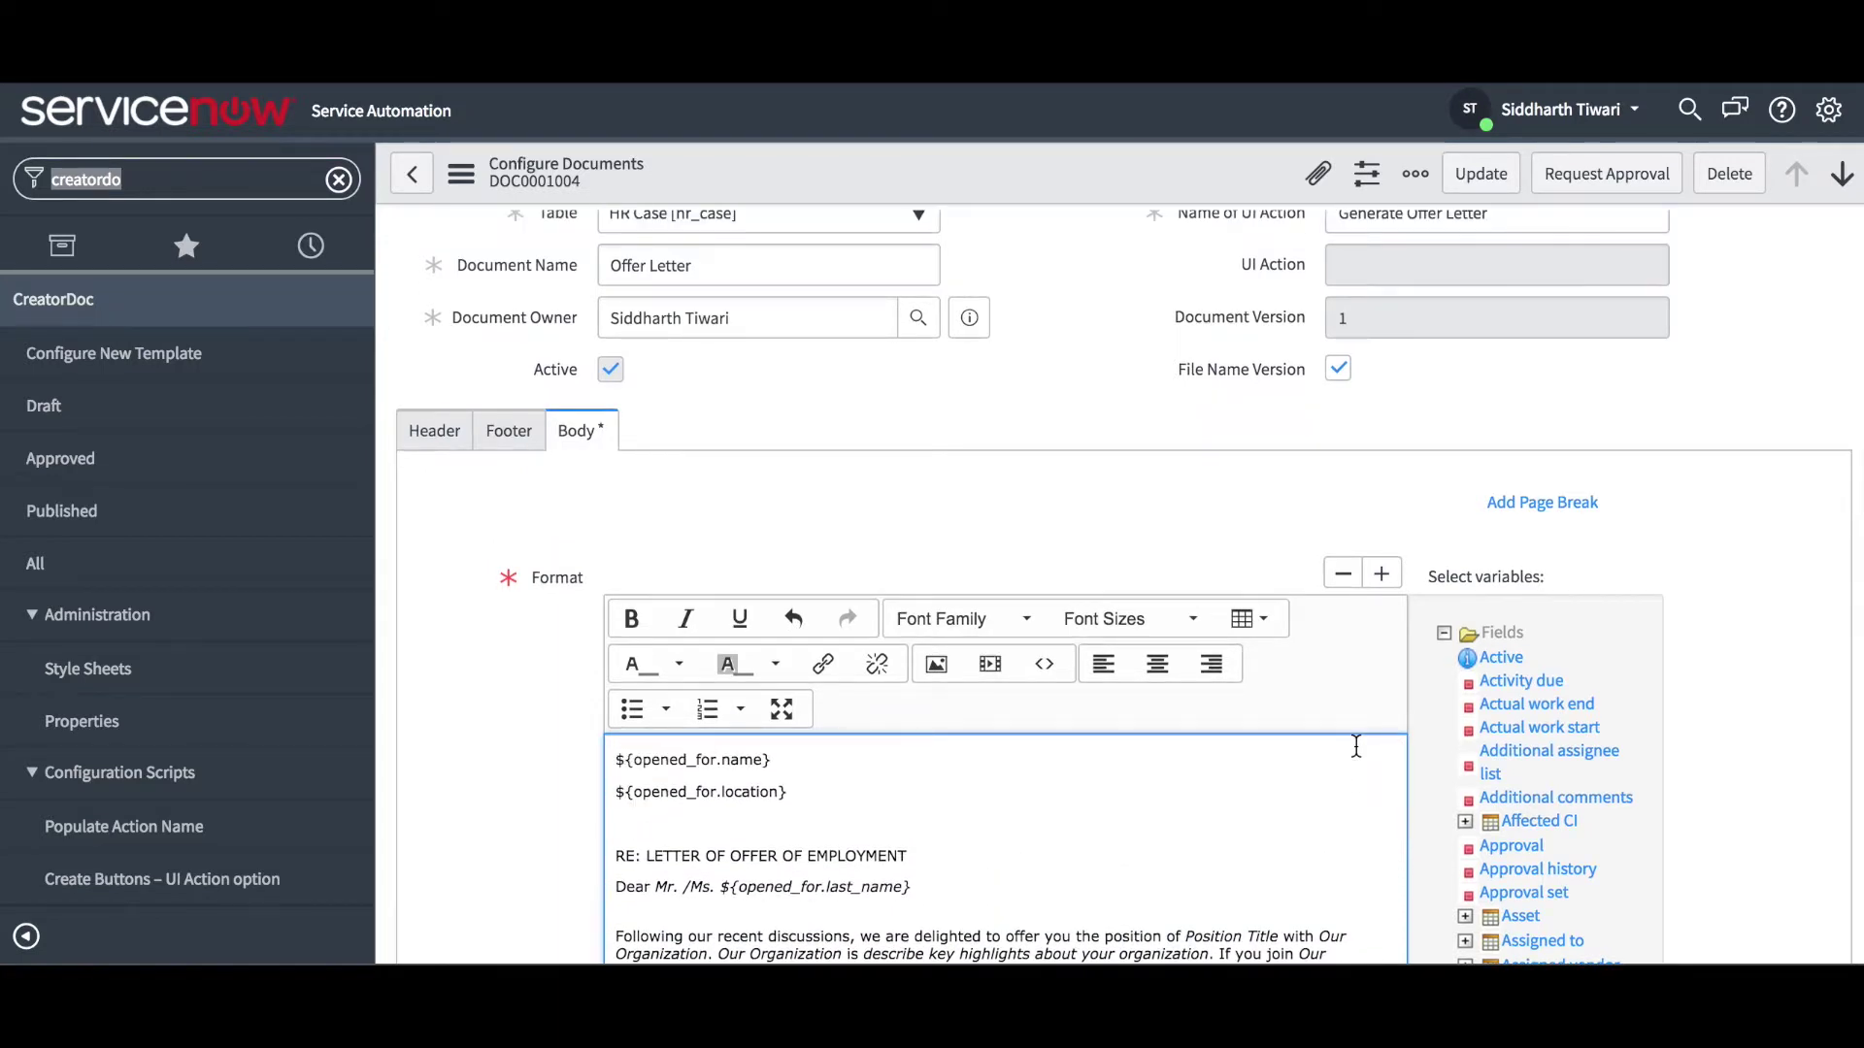
Step: Check the Employment Letter header and Enable Professional Services footer, then save the template
click(442, 432)
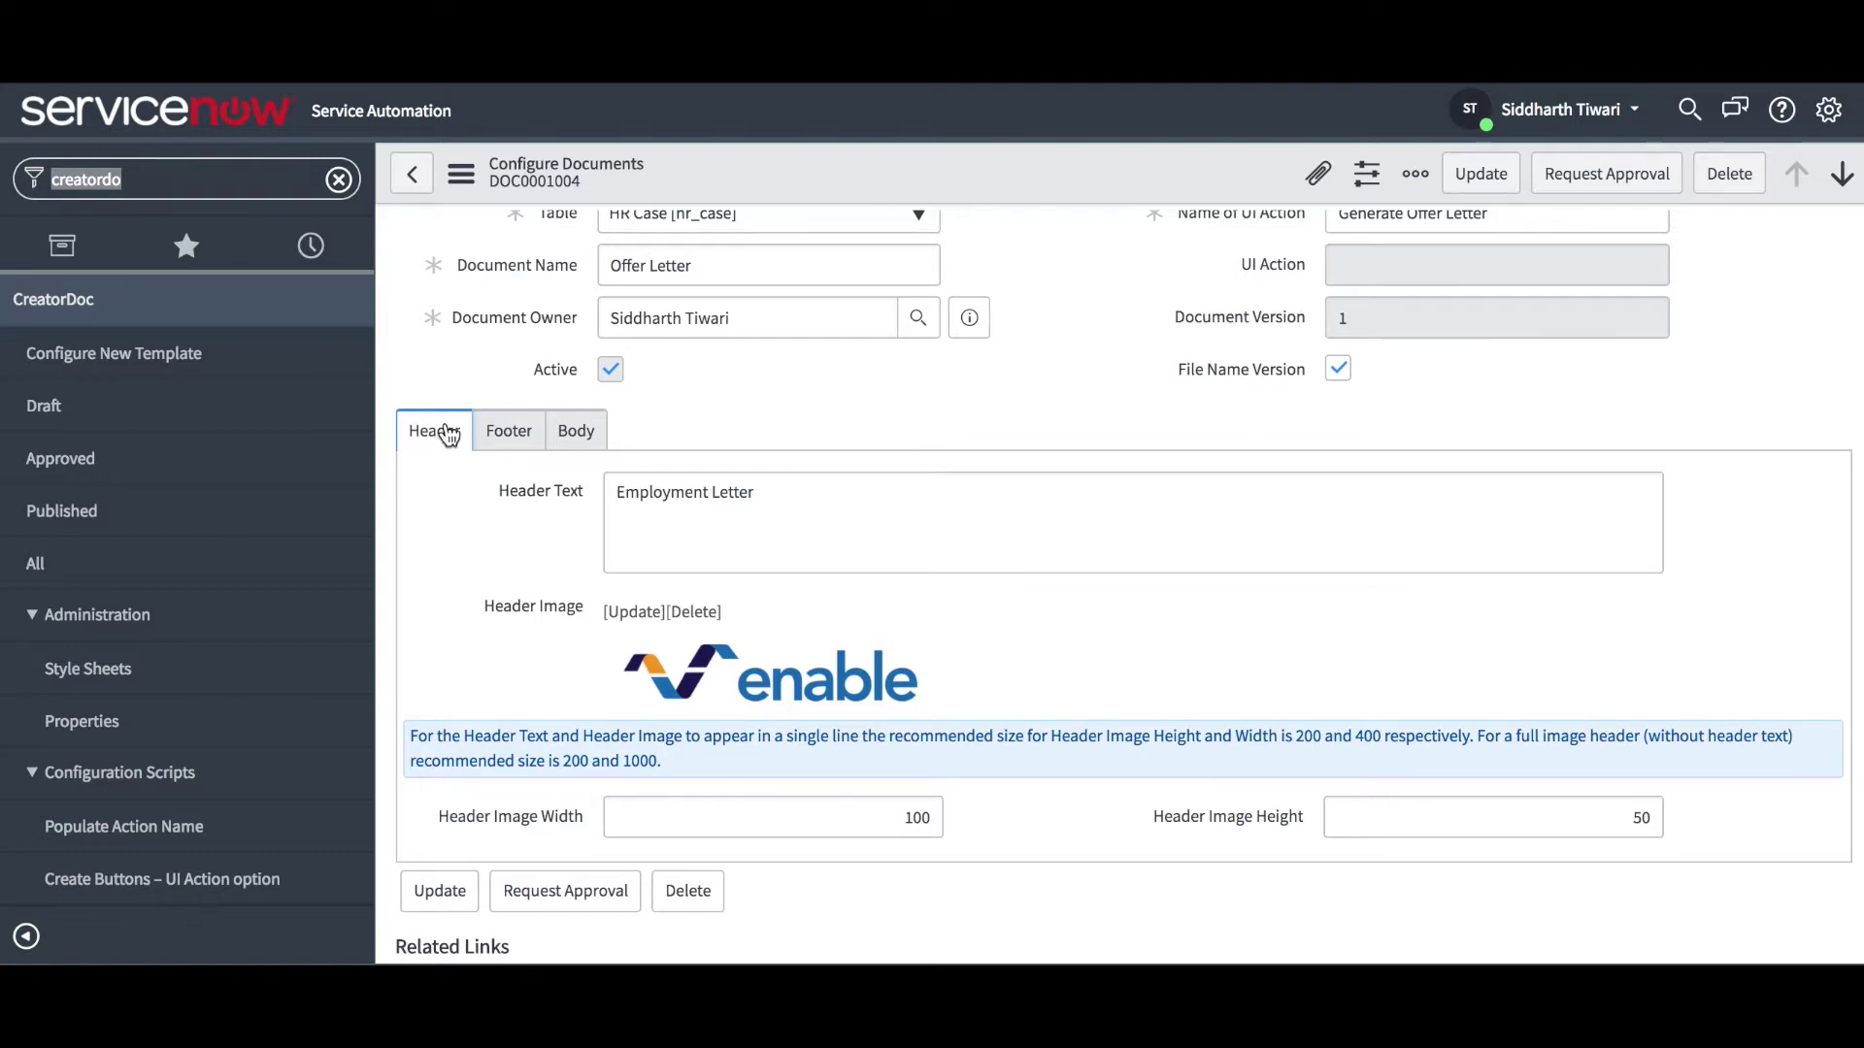
click(515, 440)
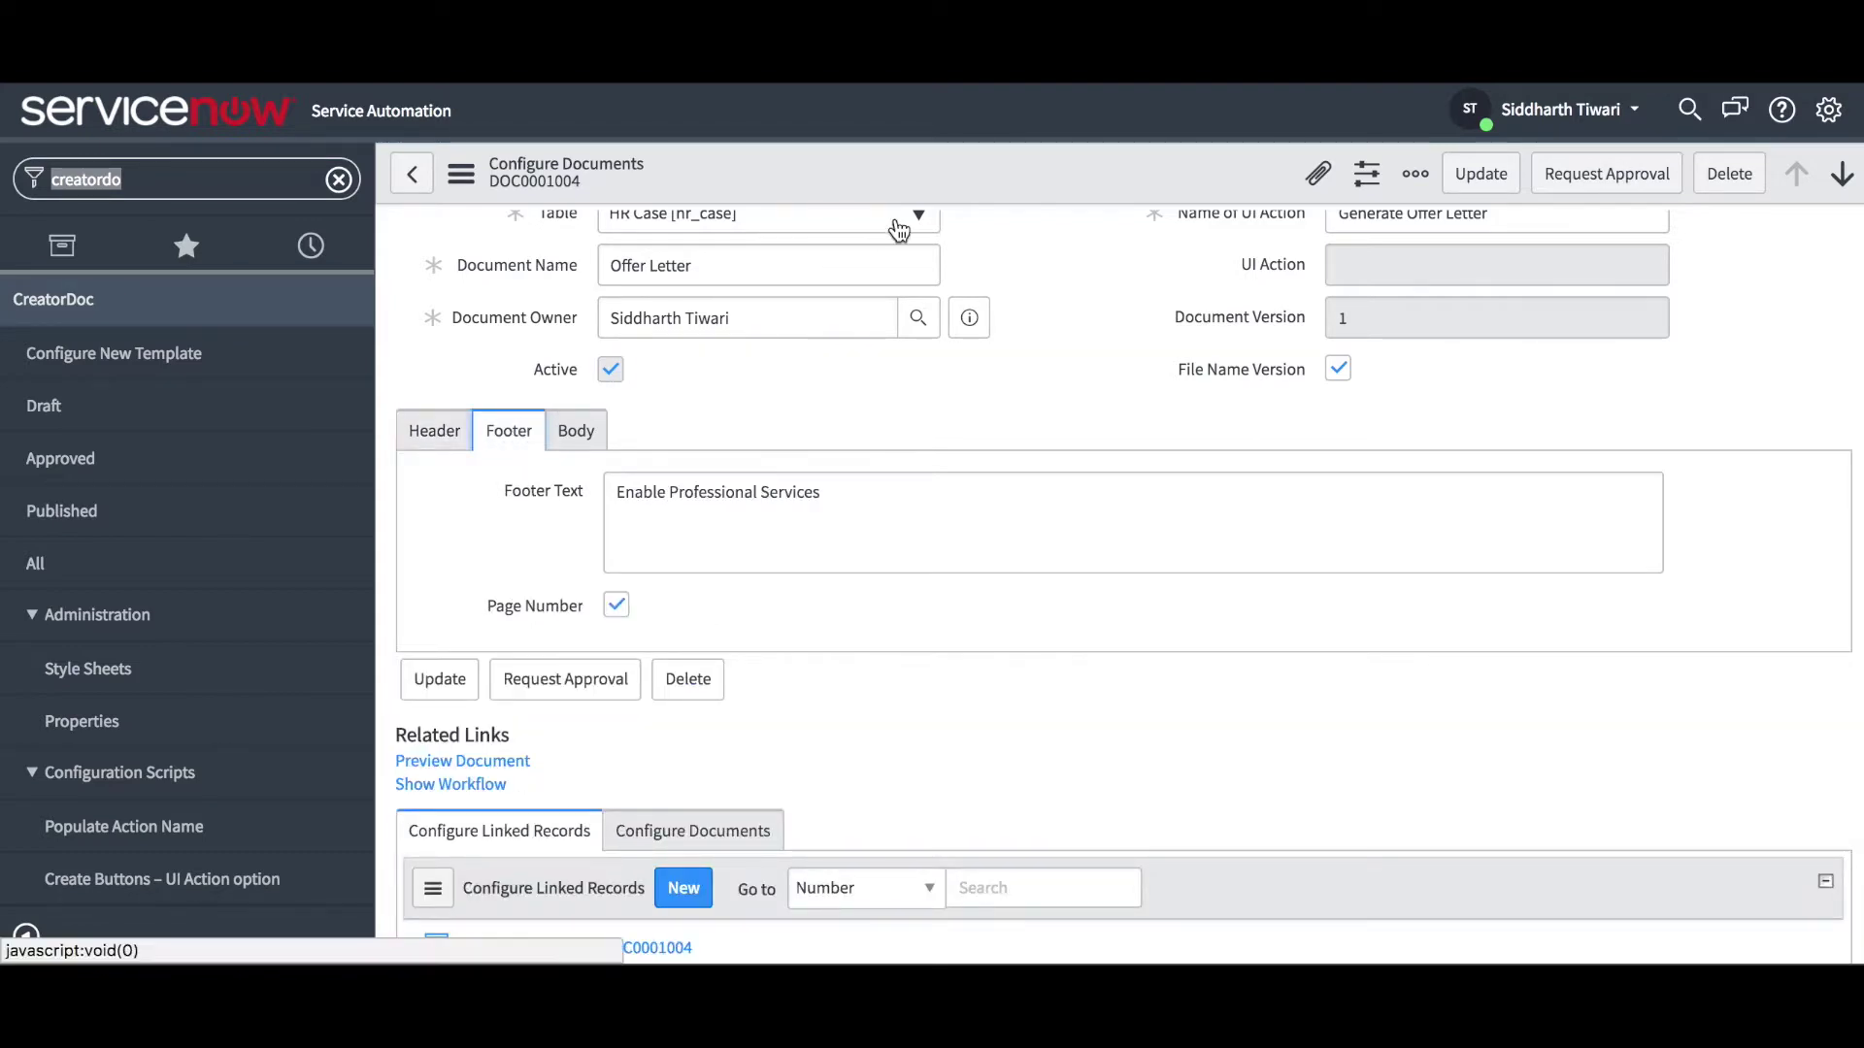
right_click(988, 174)
click(1010, 181)
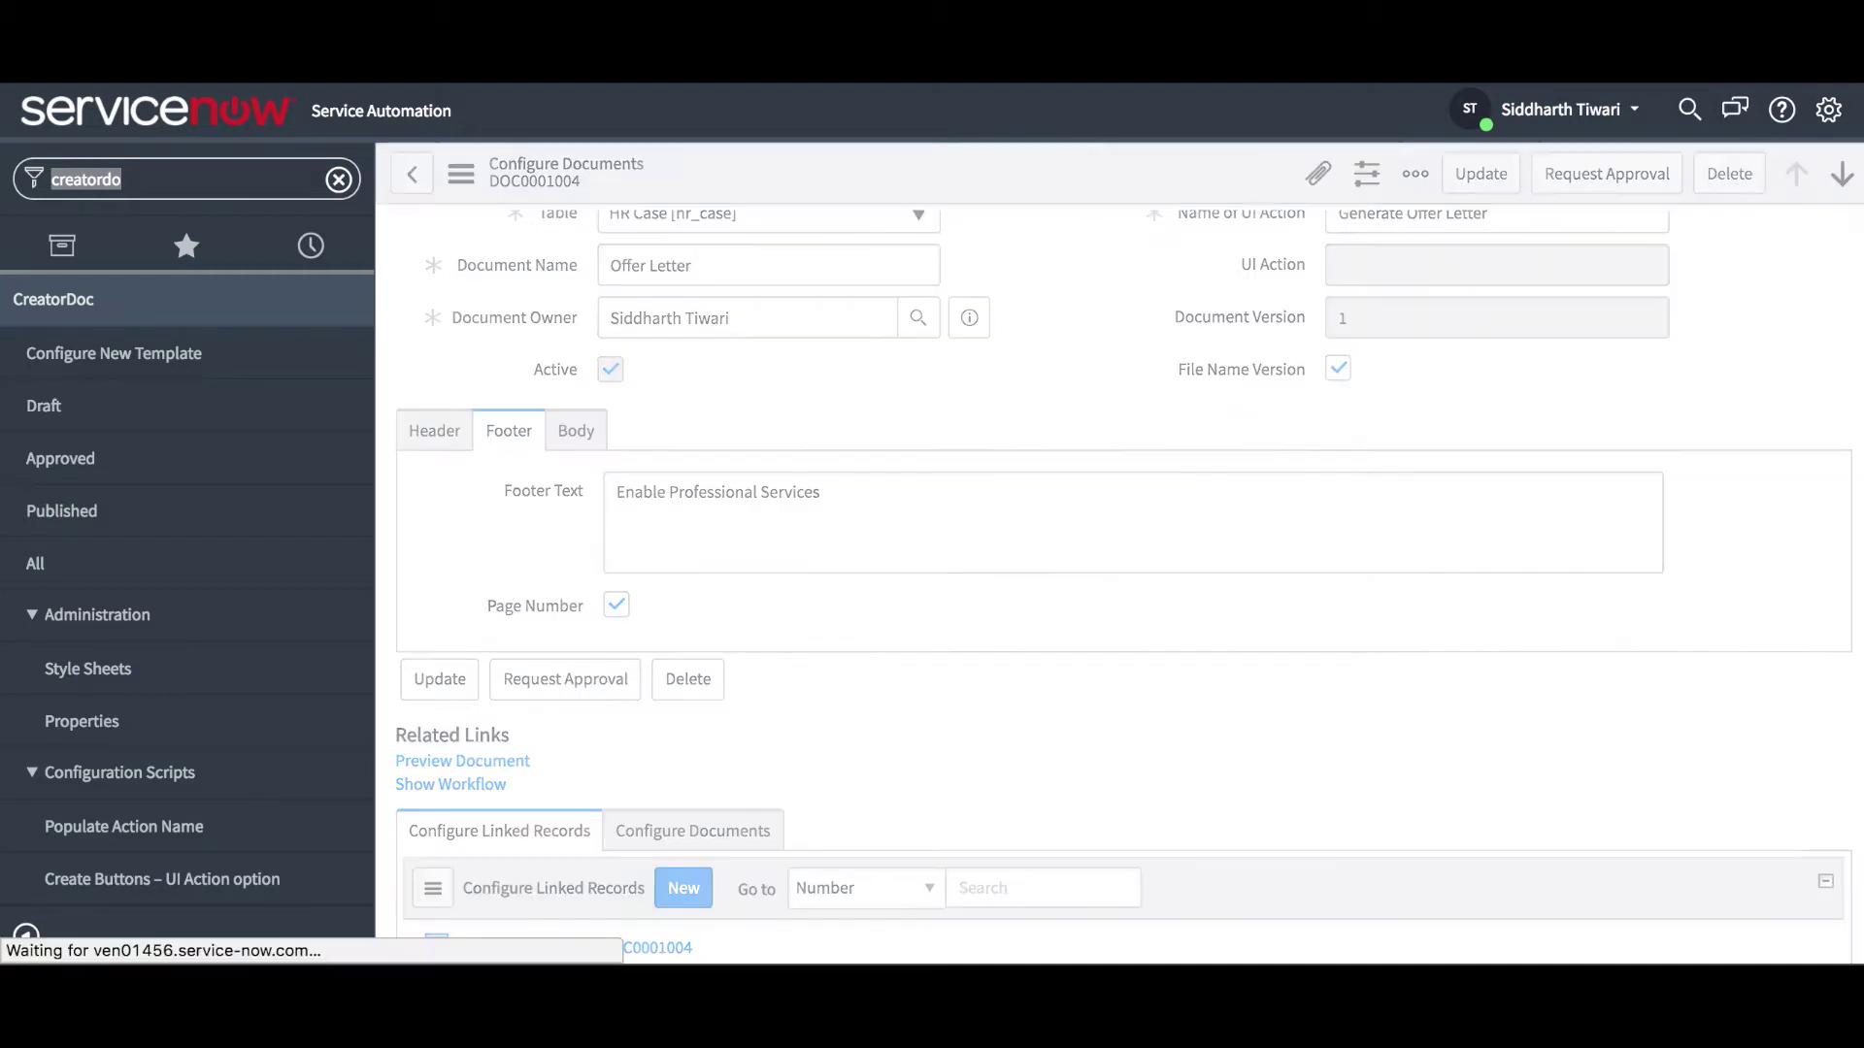
scroll(679, 641, down, 3)
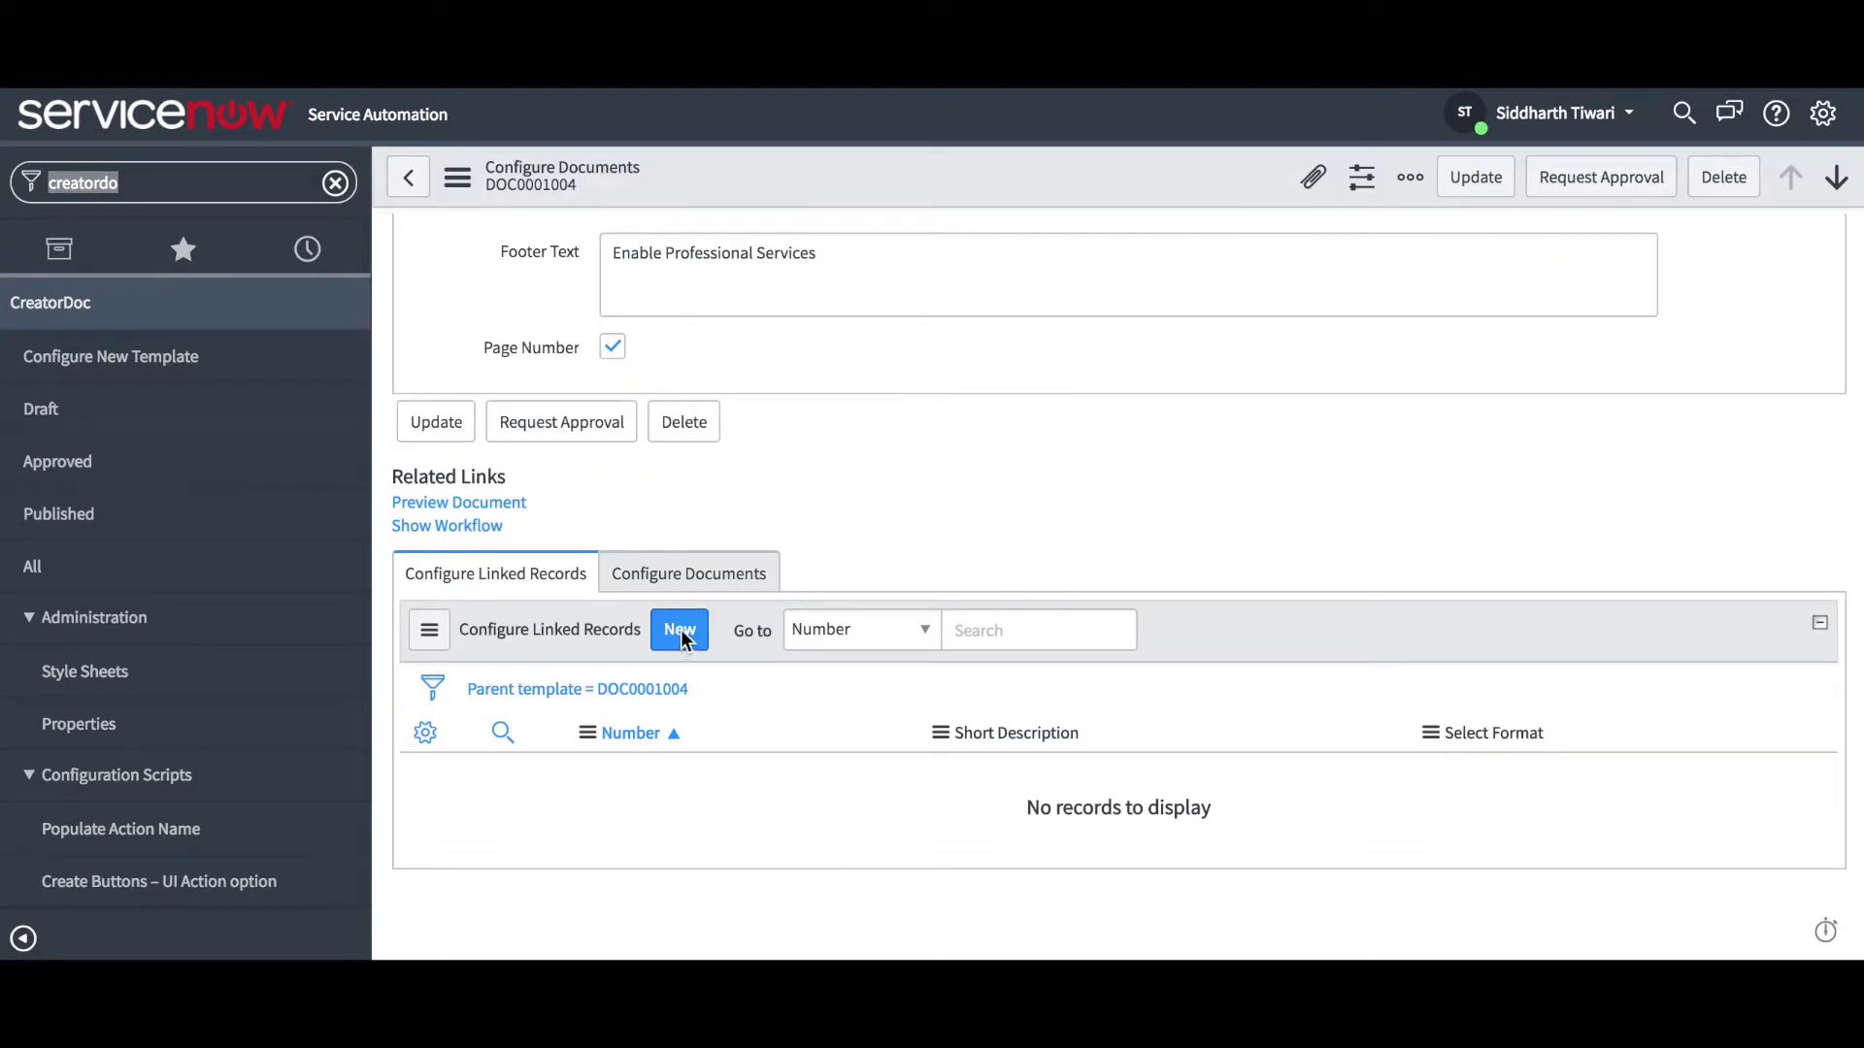
Step: Create a linked record on the Knowledge Applied to Tasks table with related field Task
click(683, 639)
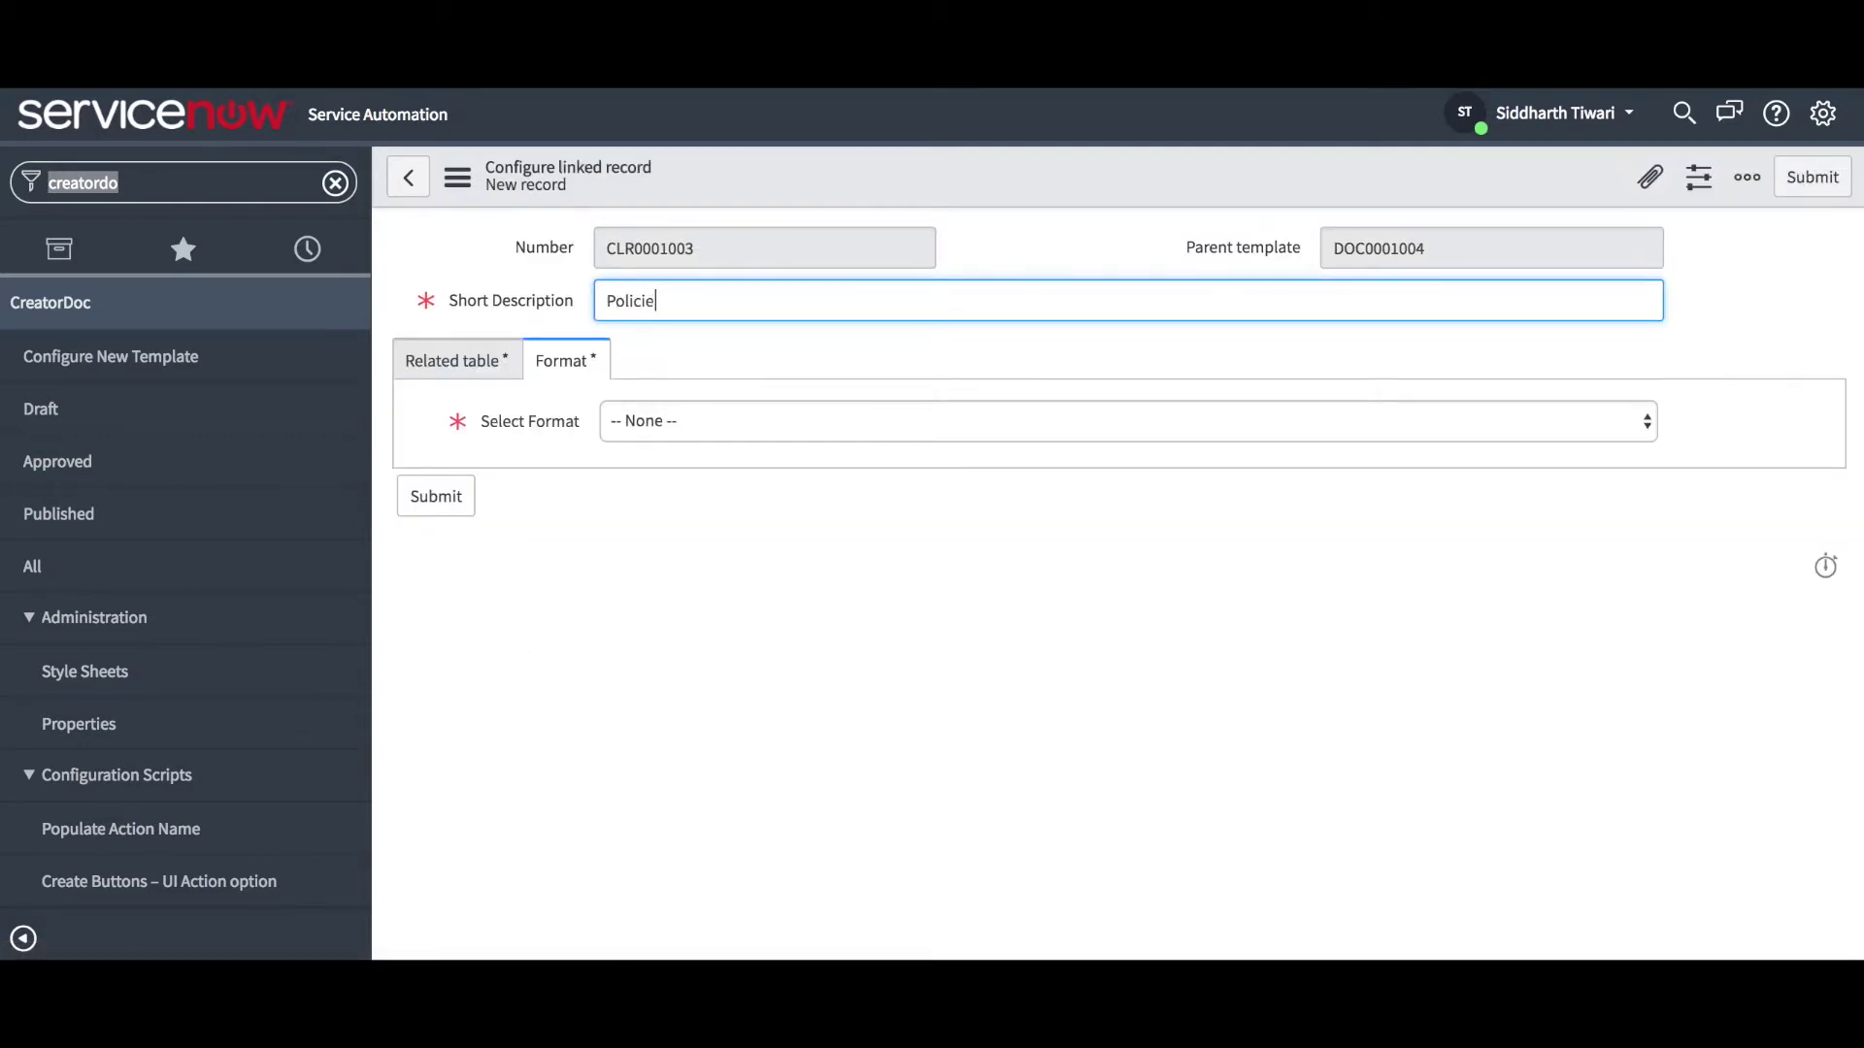
click(486, 377)
click(670, 430)
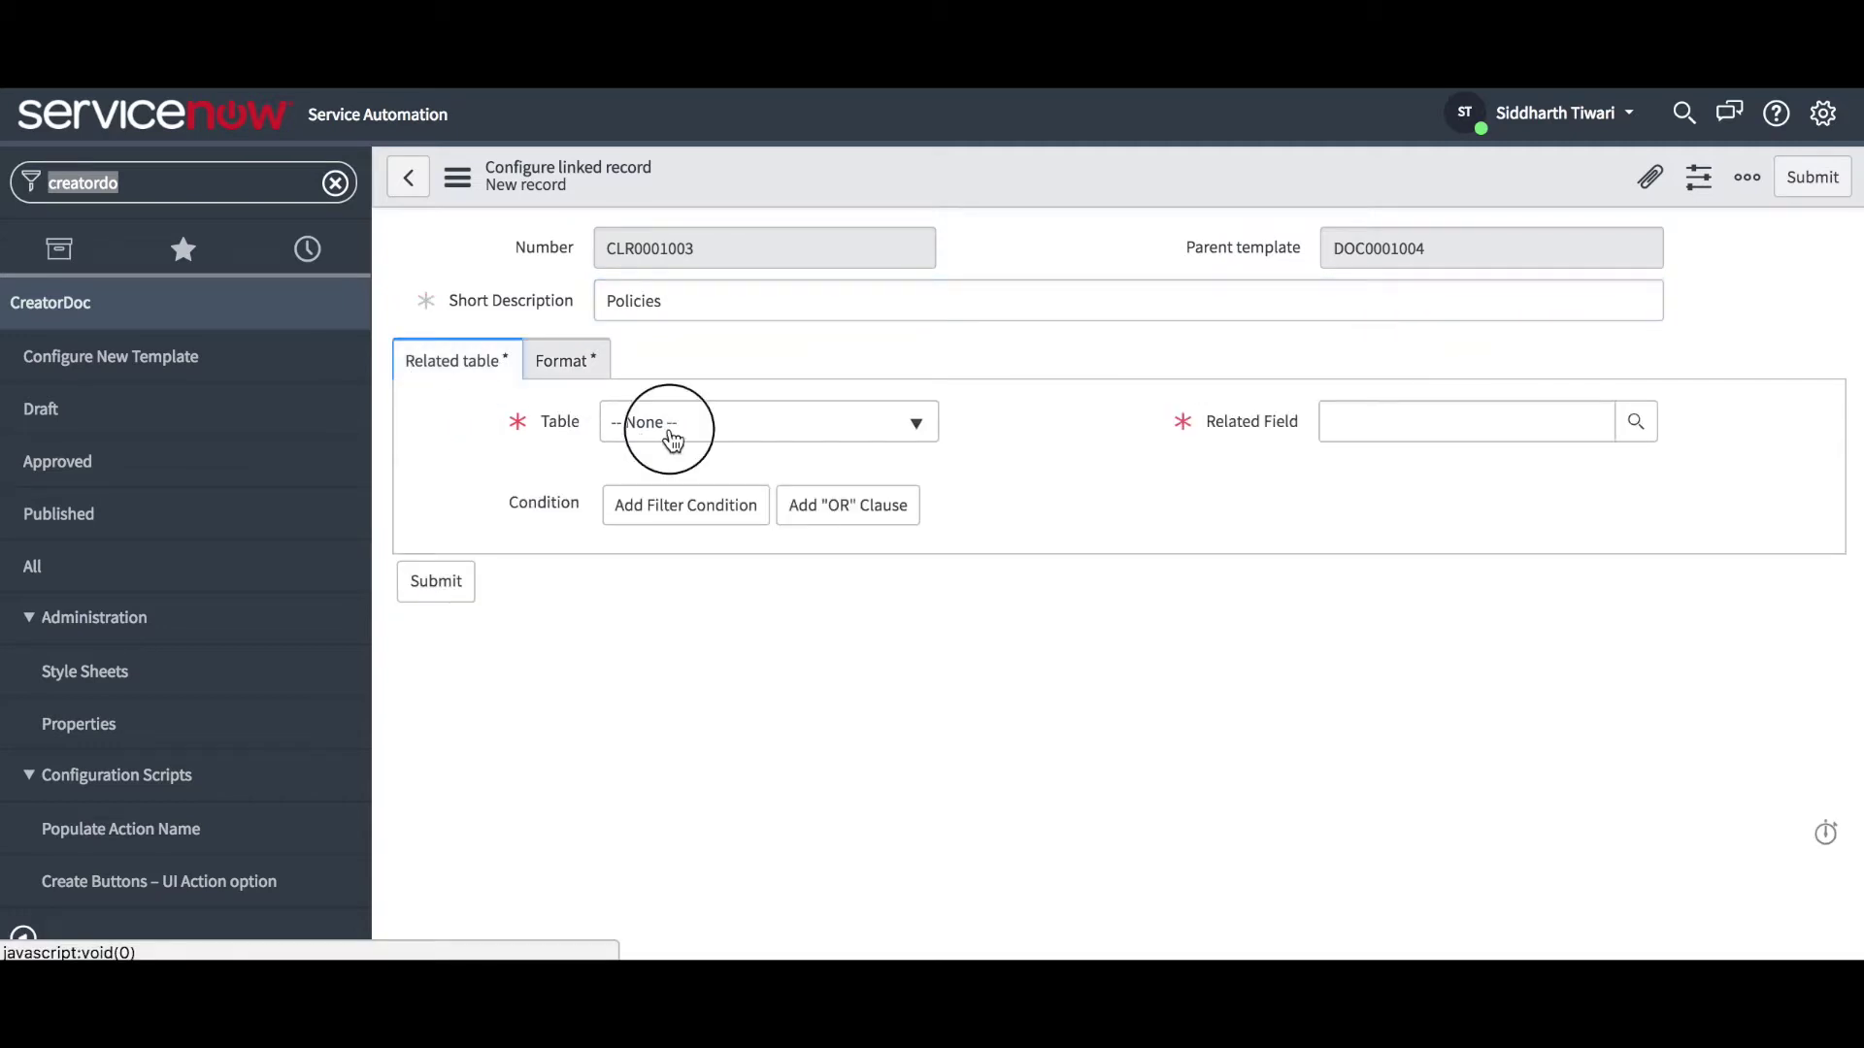
text(know)
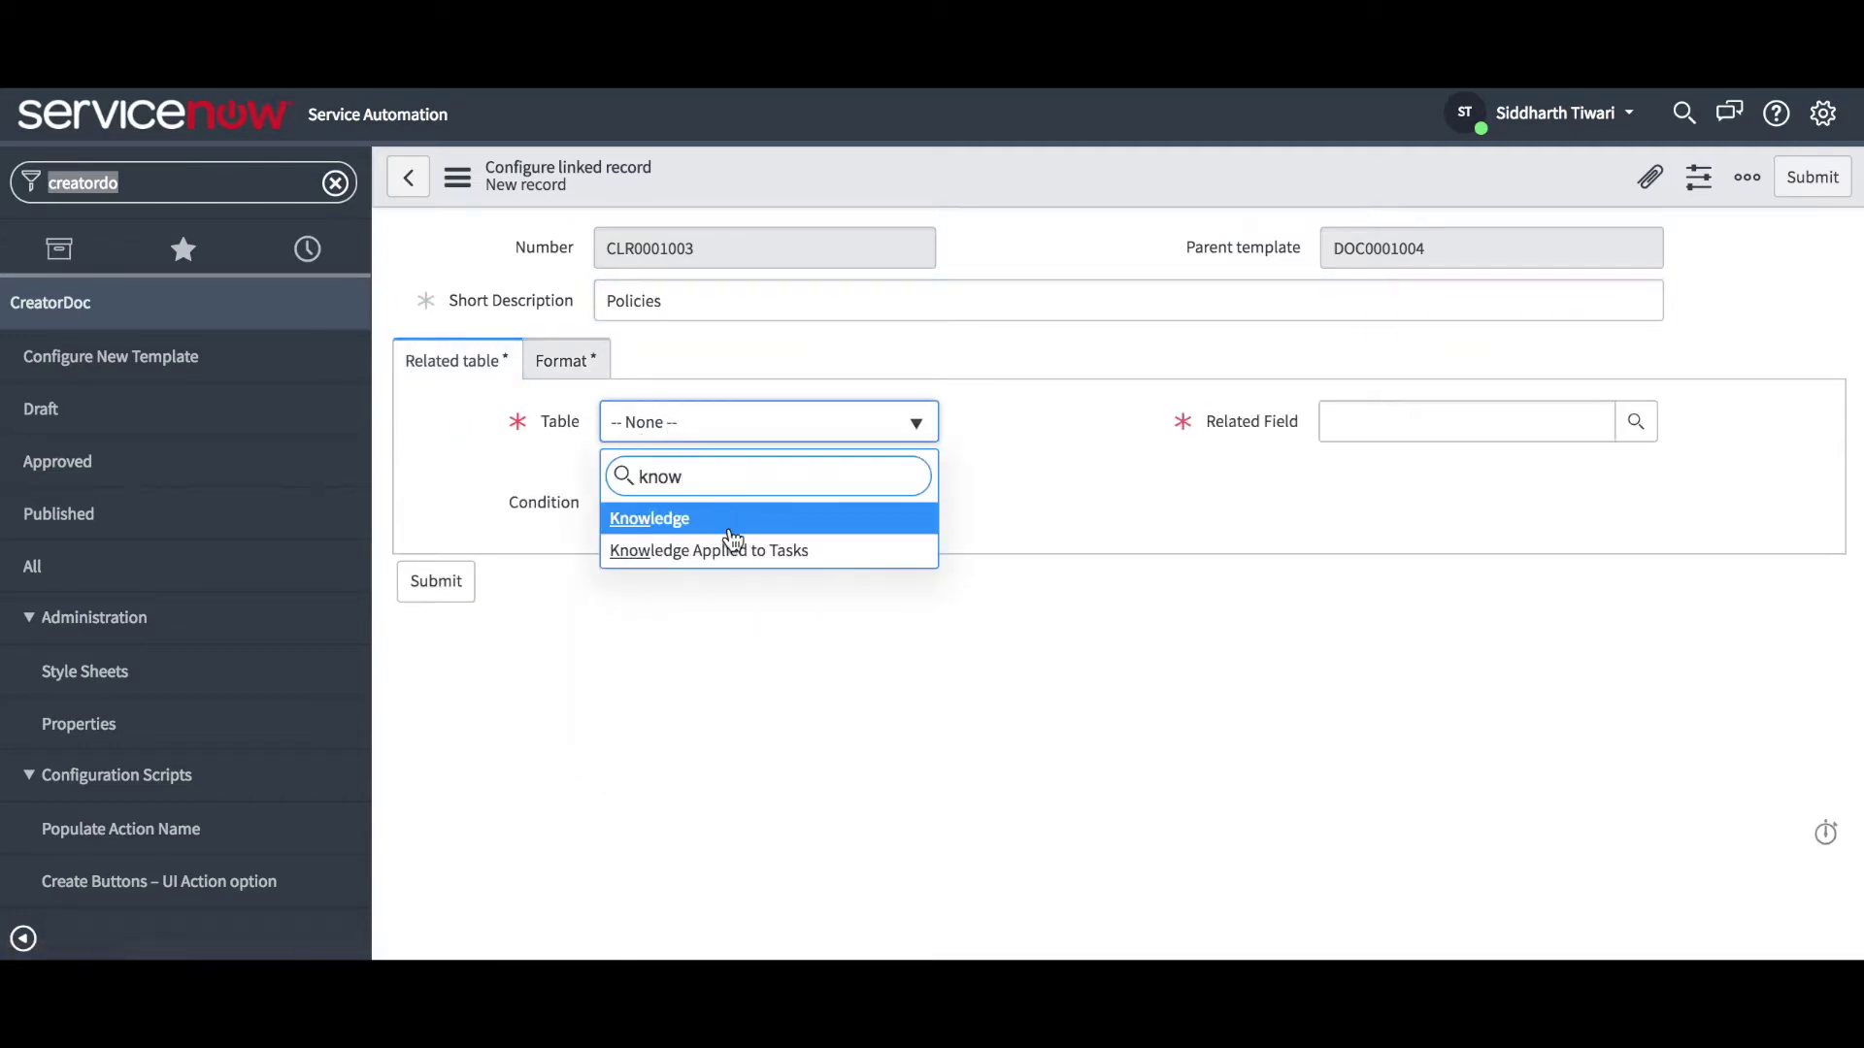
click(730, 550)
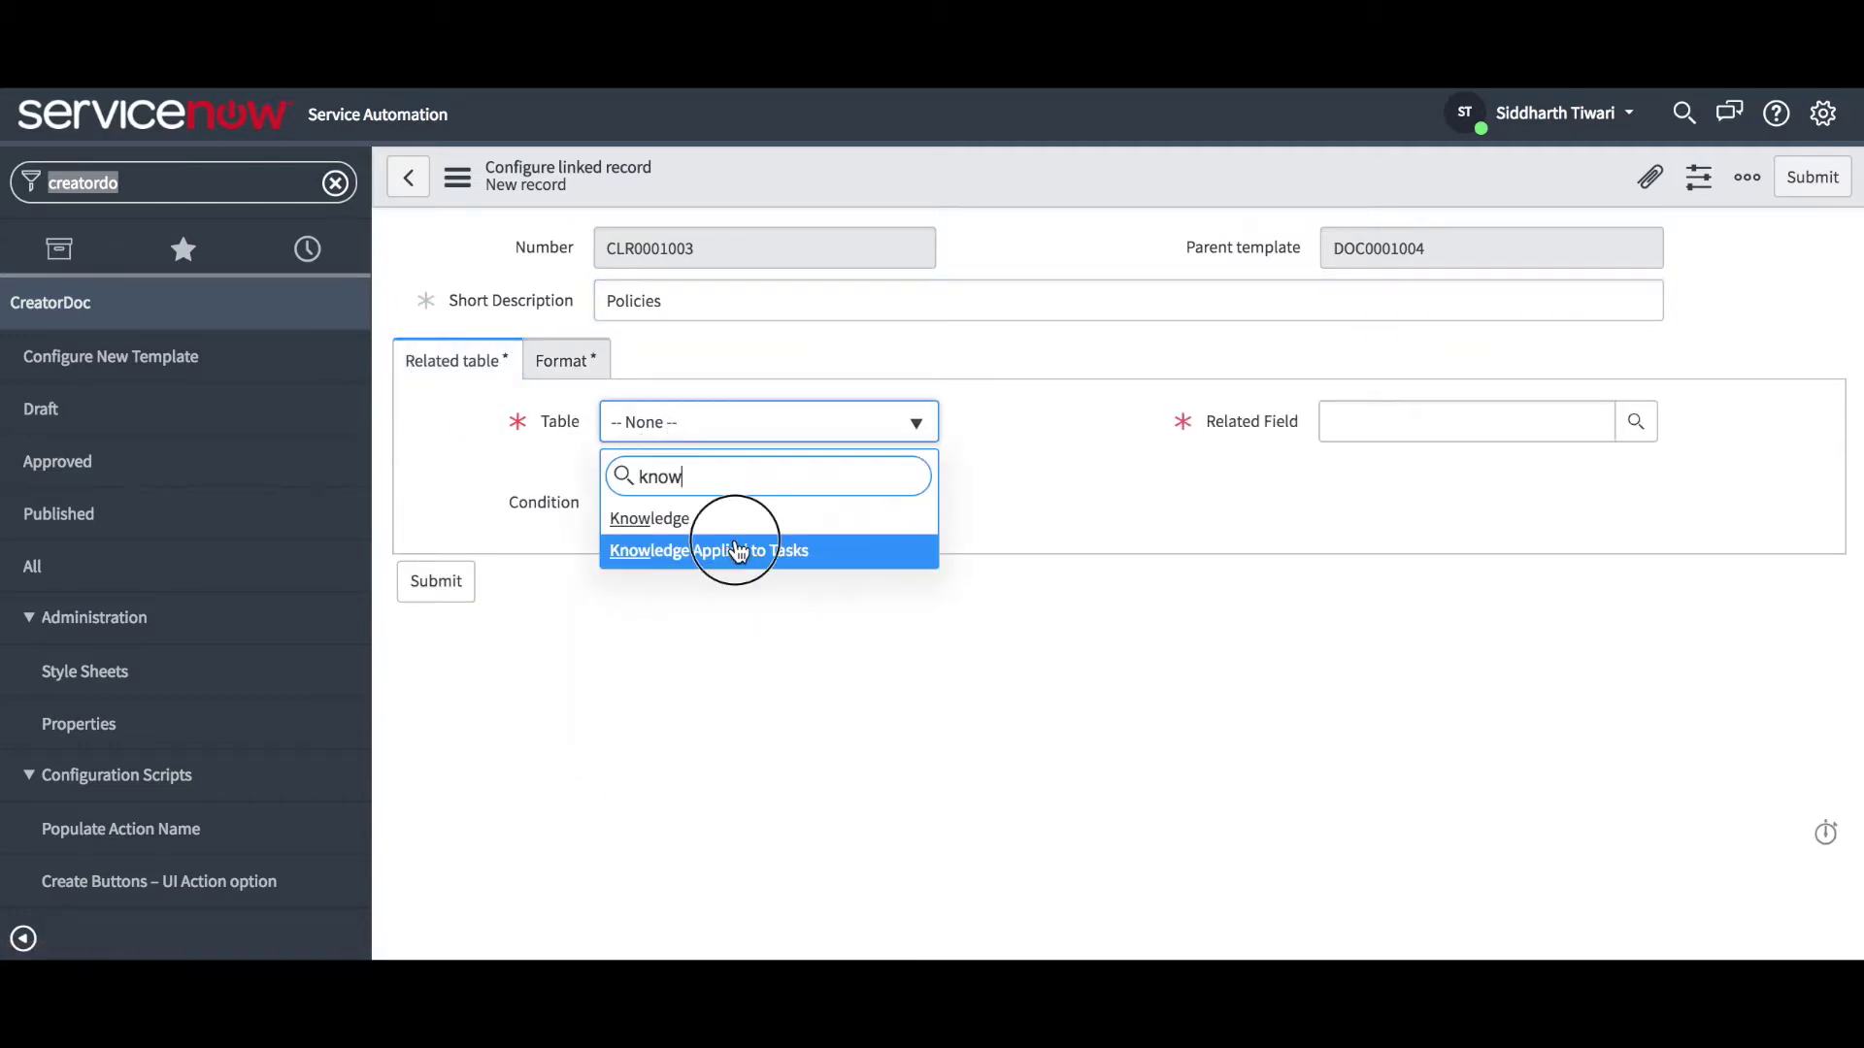
click(1418, 427)
click(1401, 478)
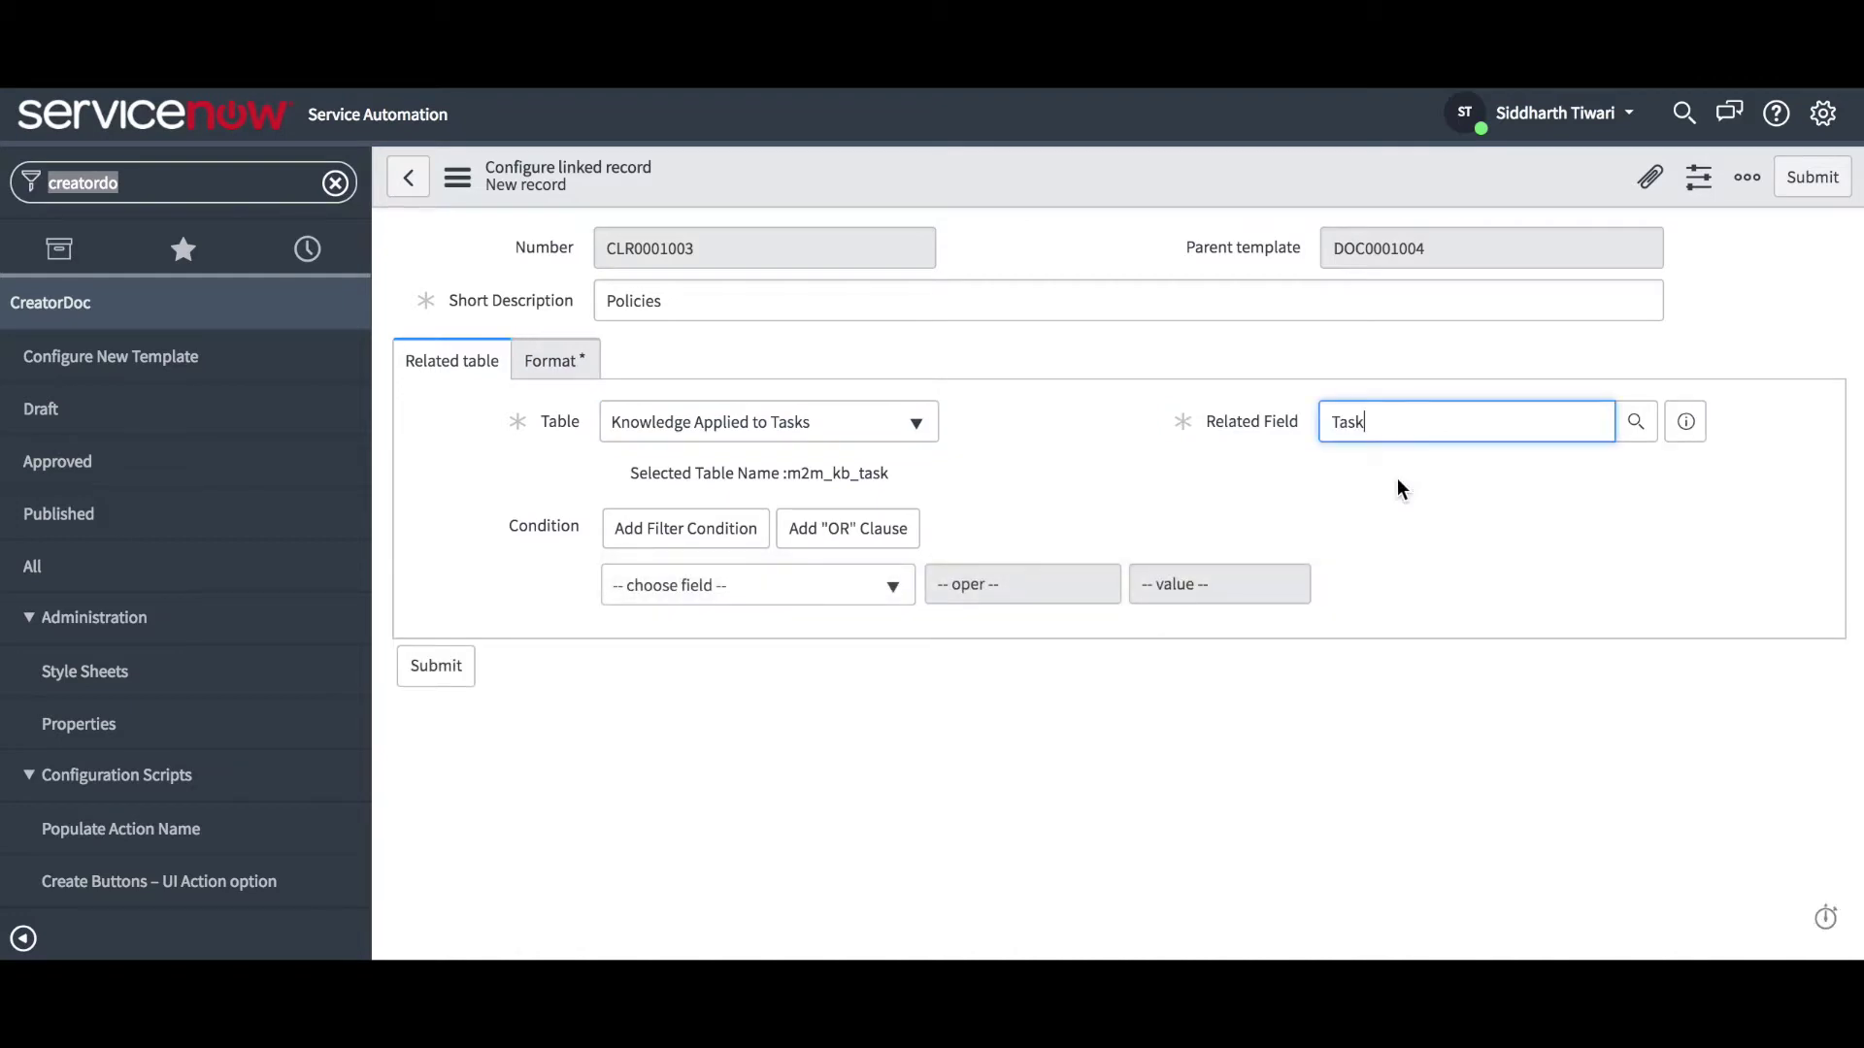
Step: Use Custom/Manual format, paste the knowledge short description and text variables, and set the title line to Arial Black
click(540, 374)
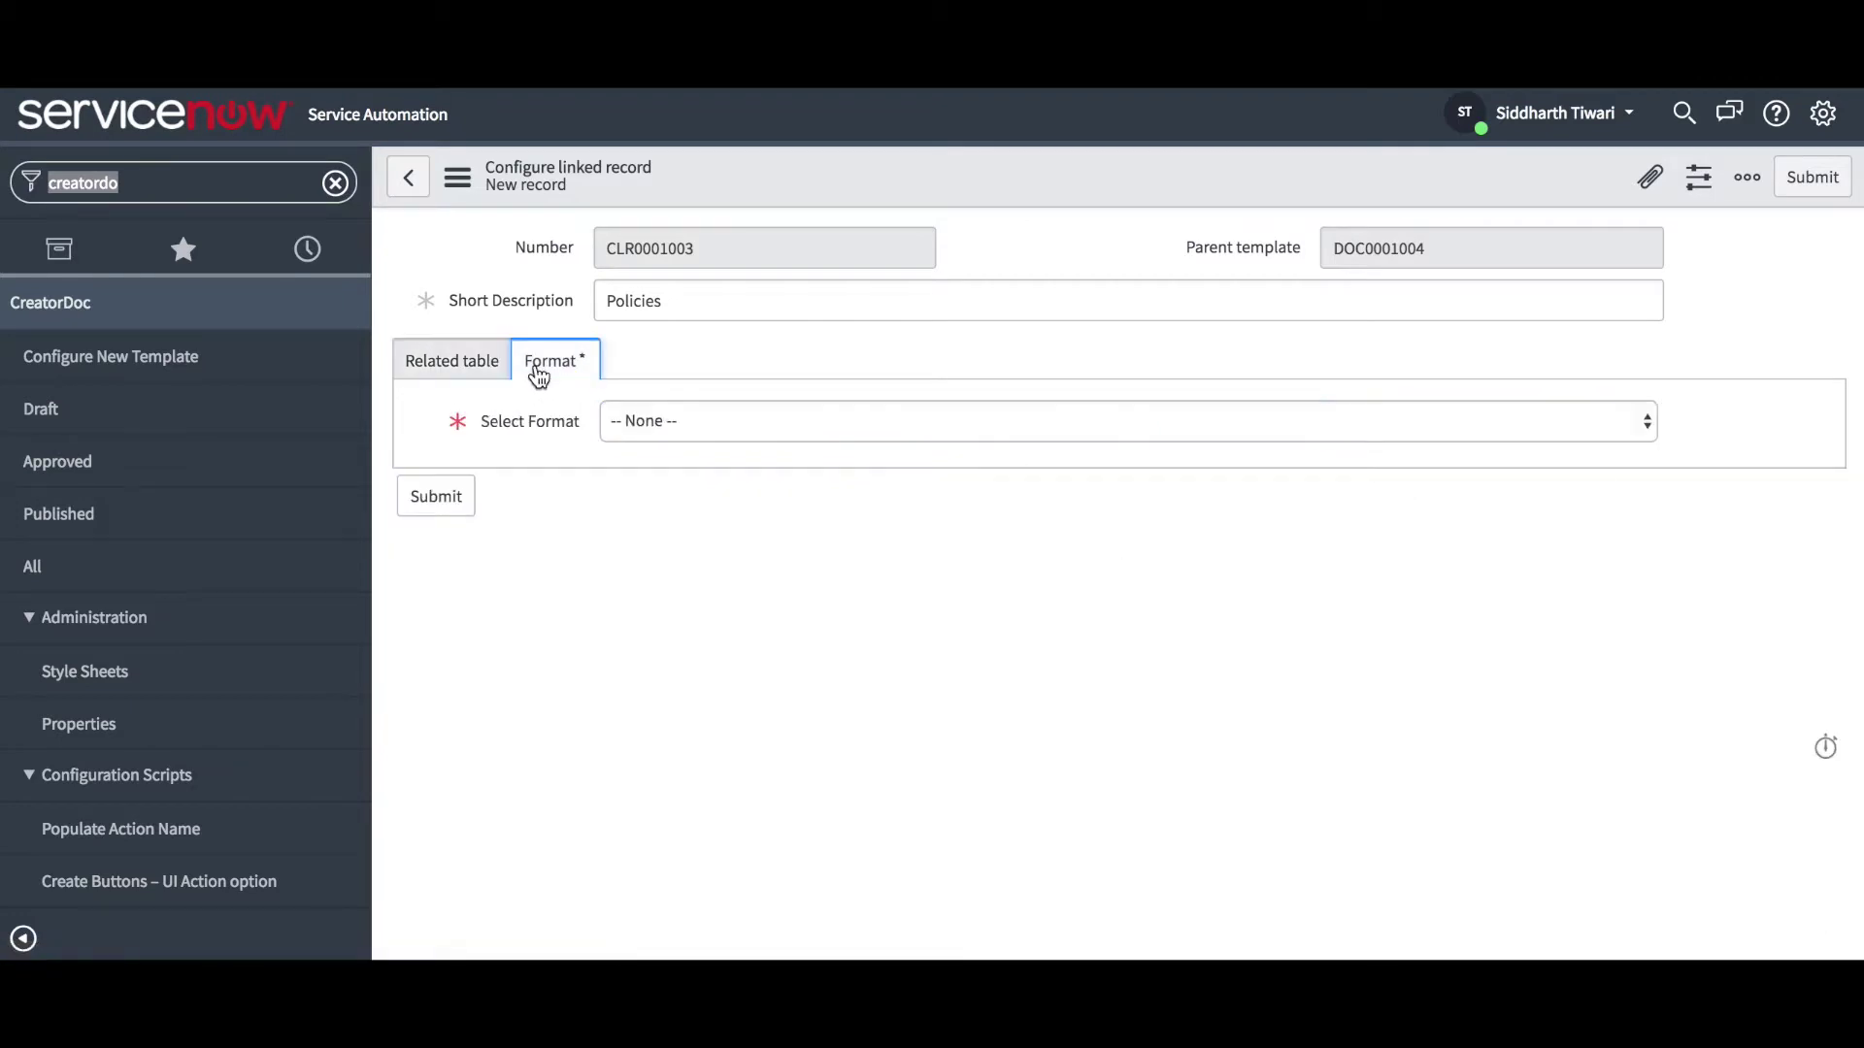
click(708, 434)
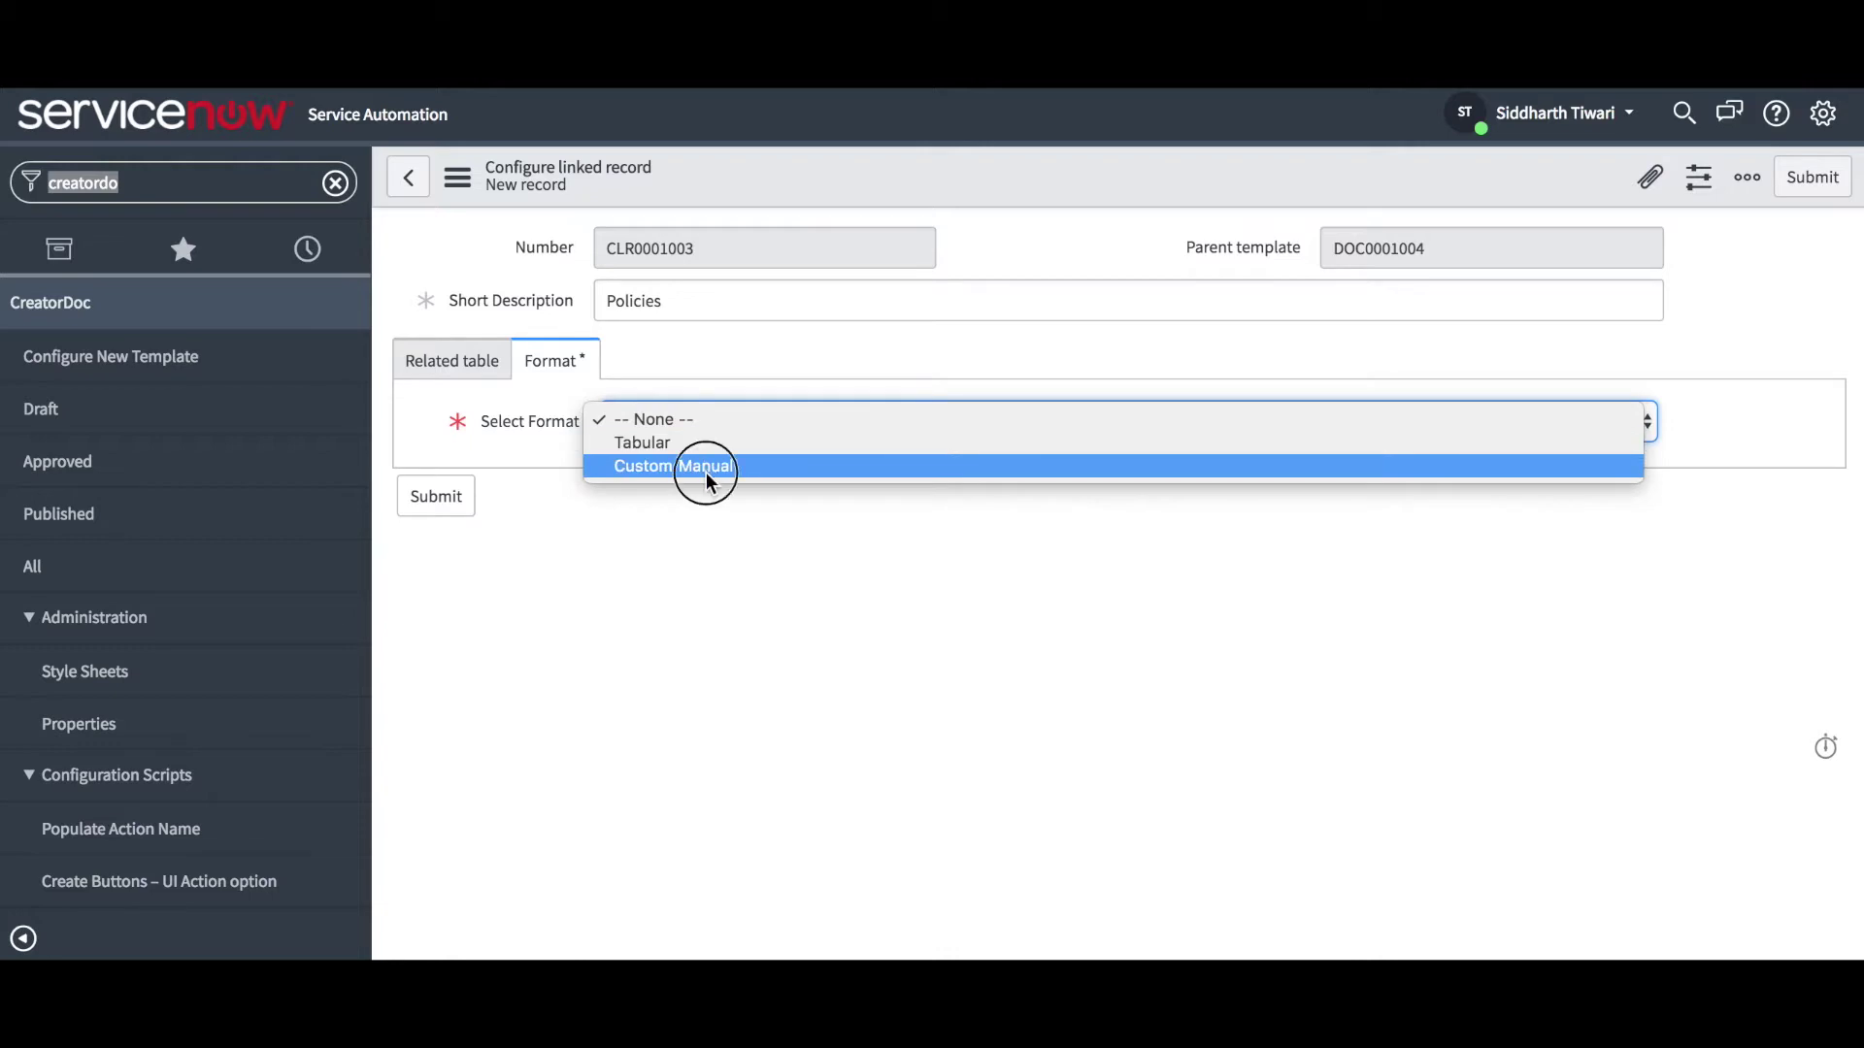
click(707, 472)
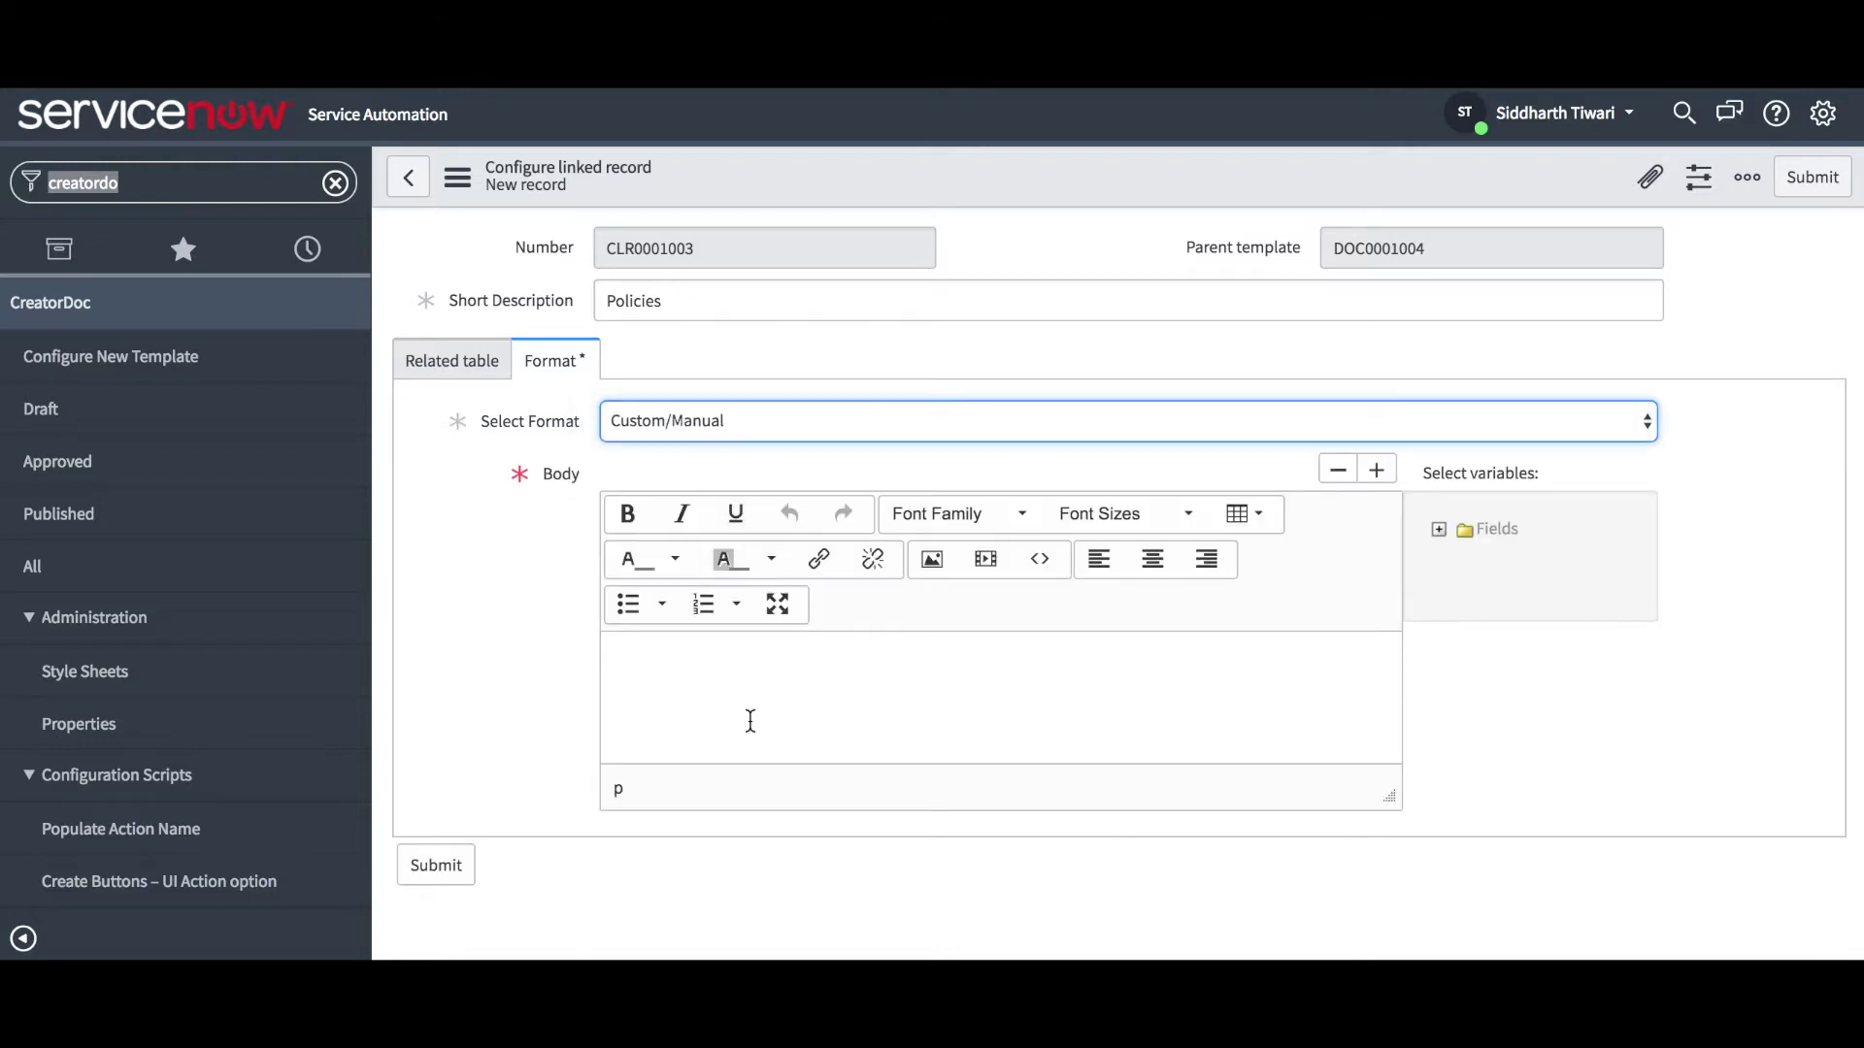
click(1439, 532)
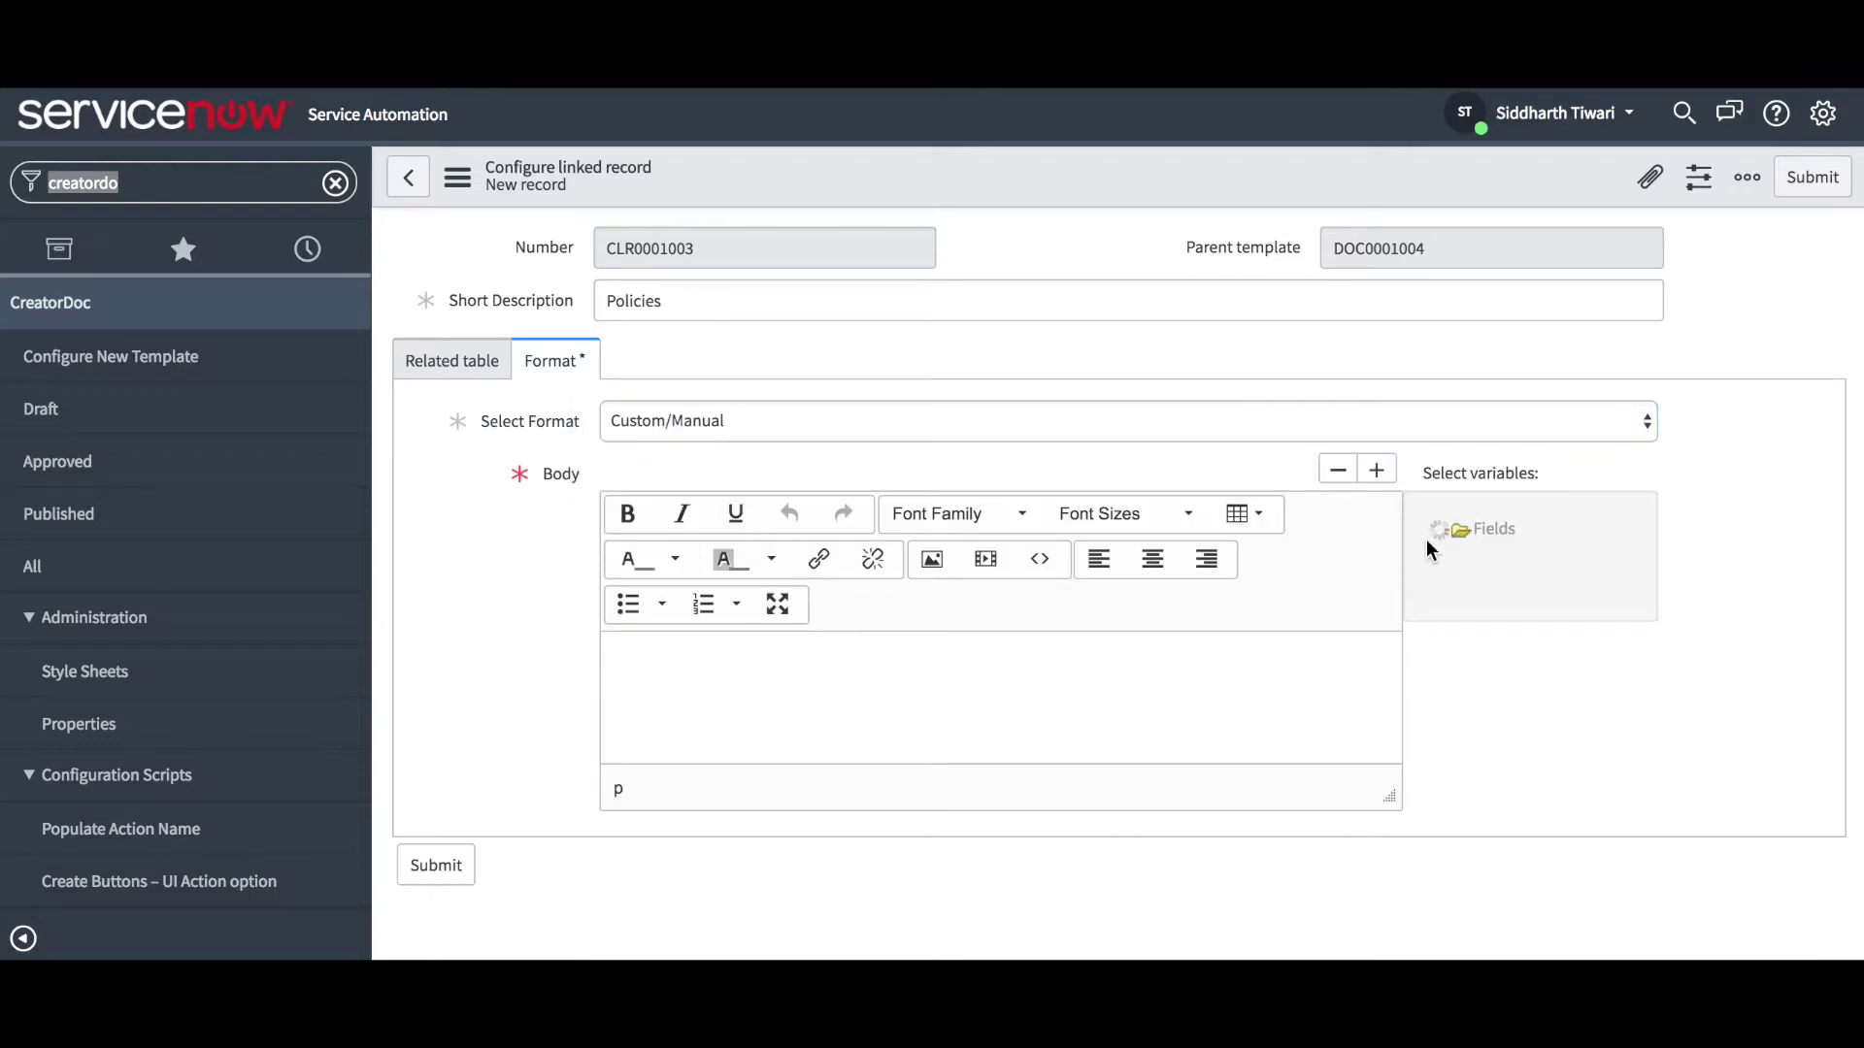
click(1254, 678)
text(${kb_knowledge.short_description} ${kb_knowledge.text})
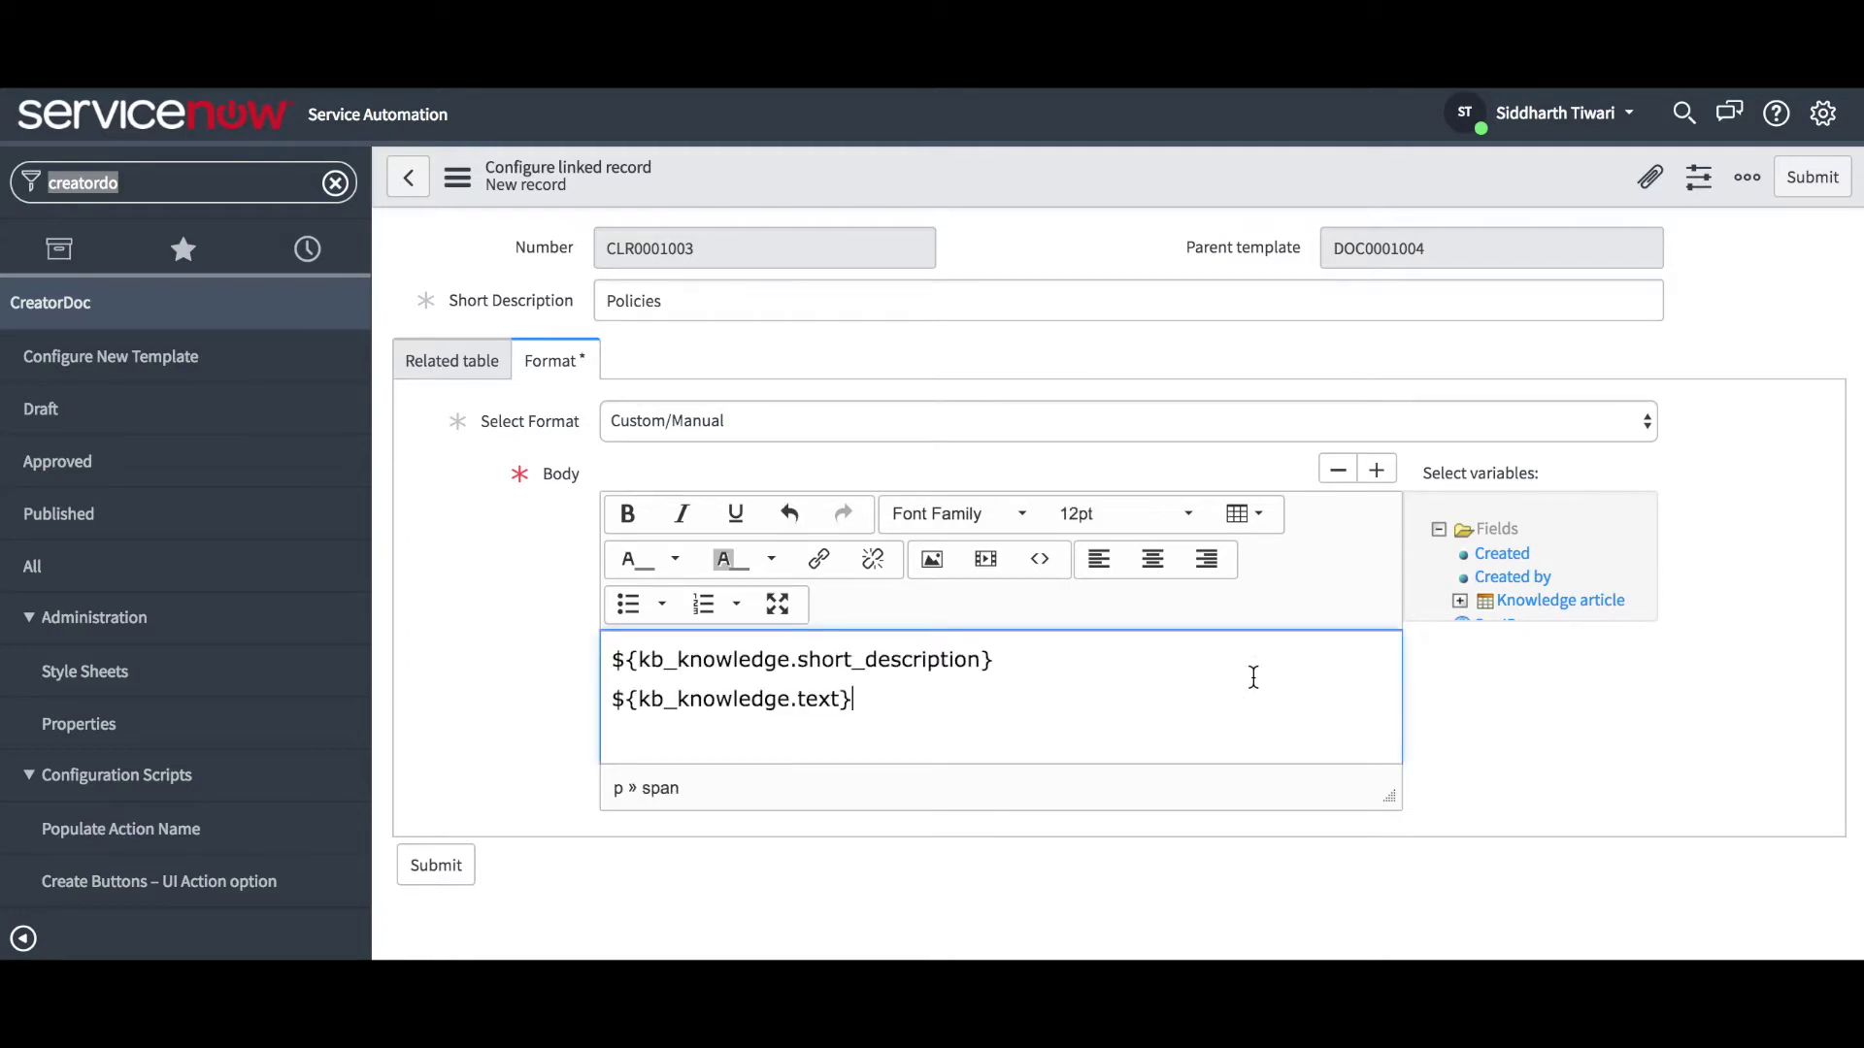
drag(1019, 657, 533, 637)
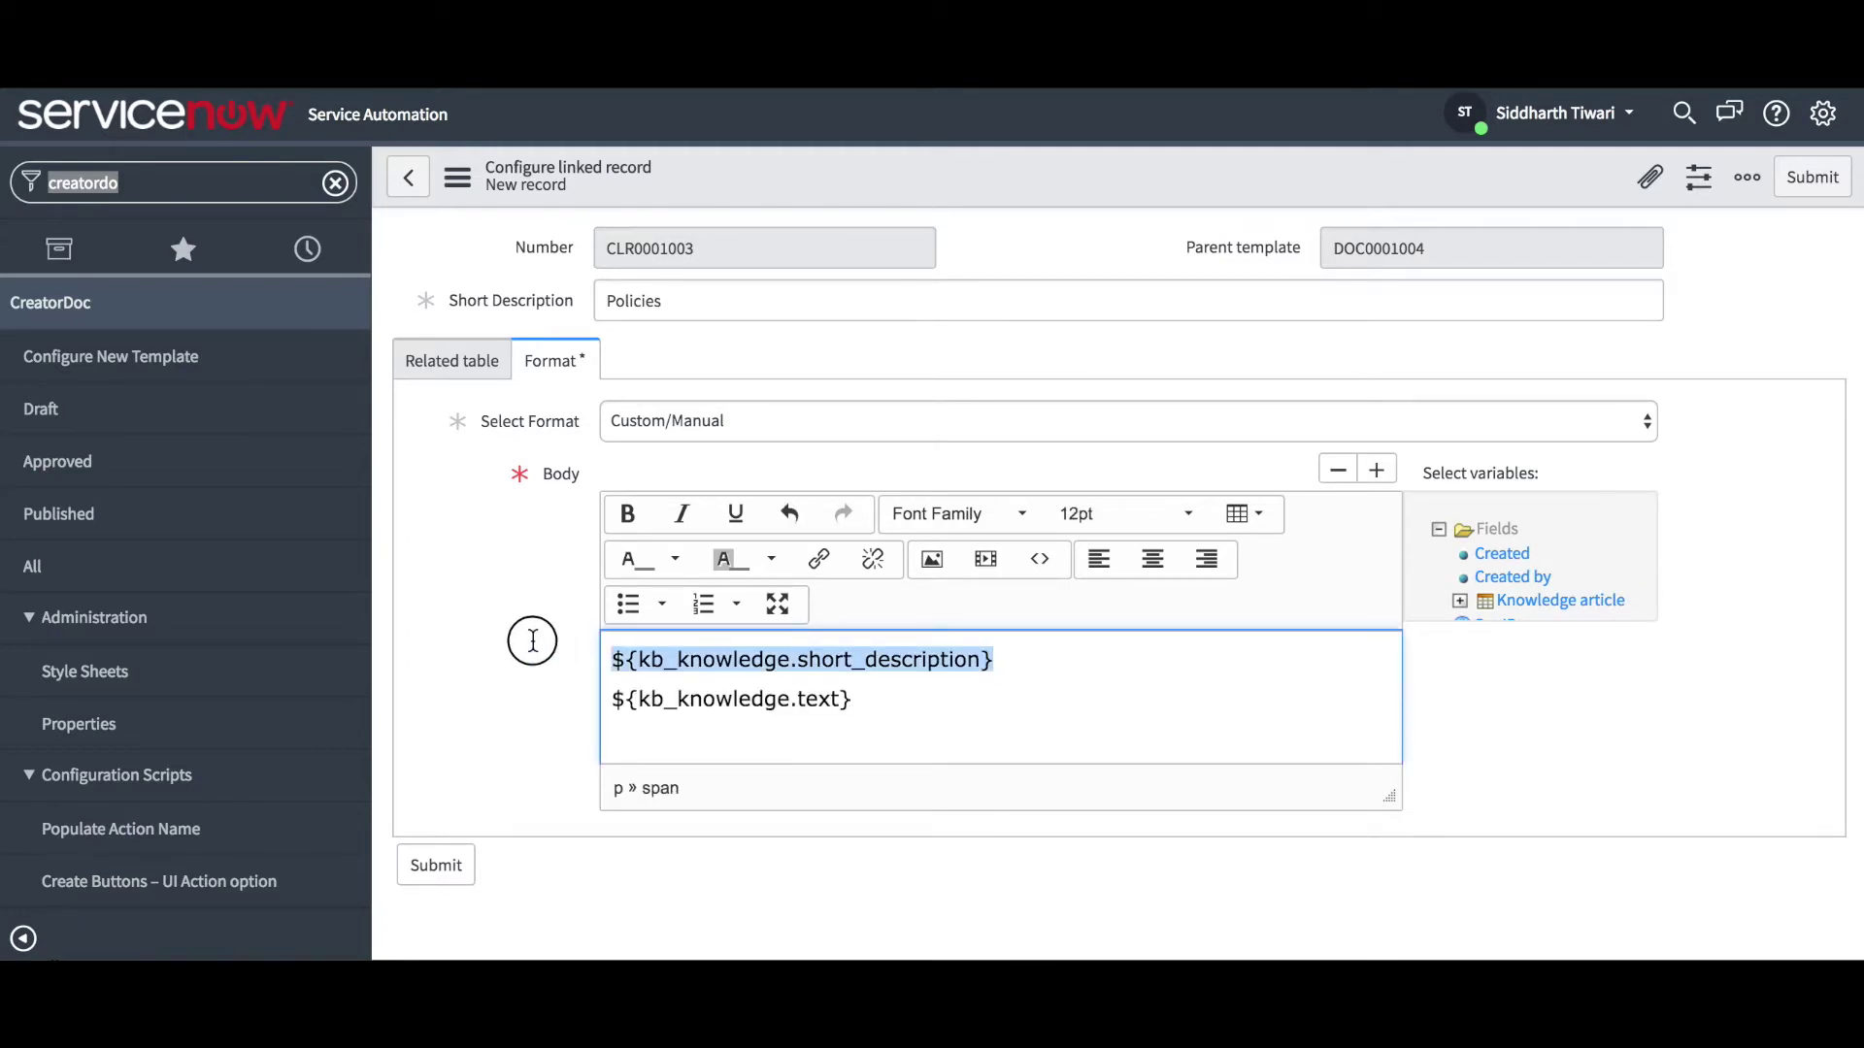
click(940, 514)
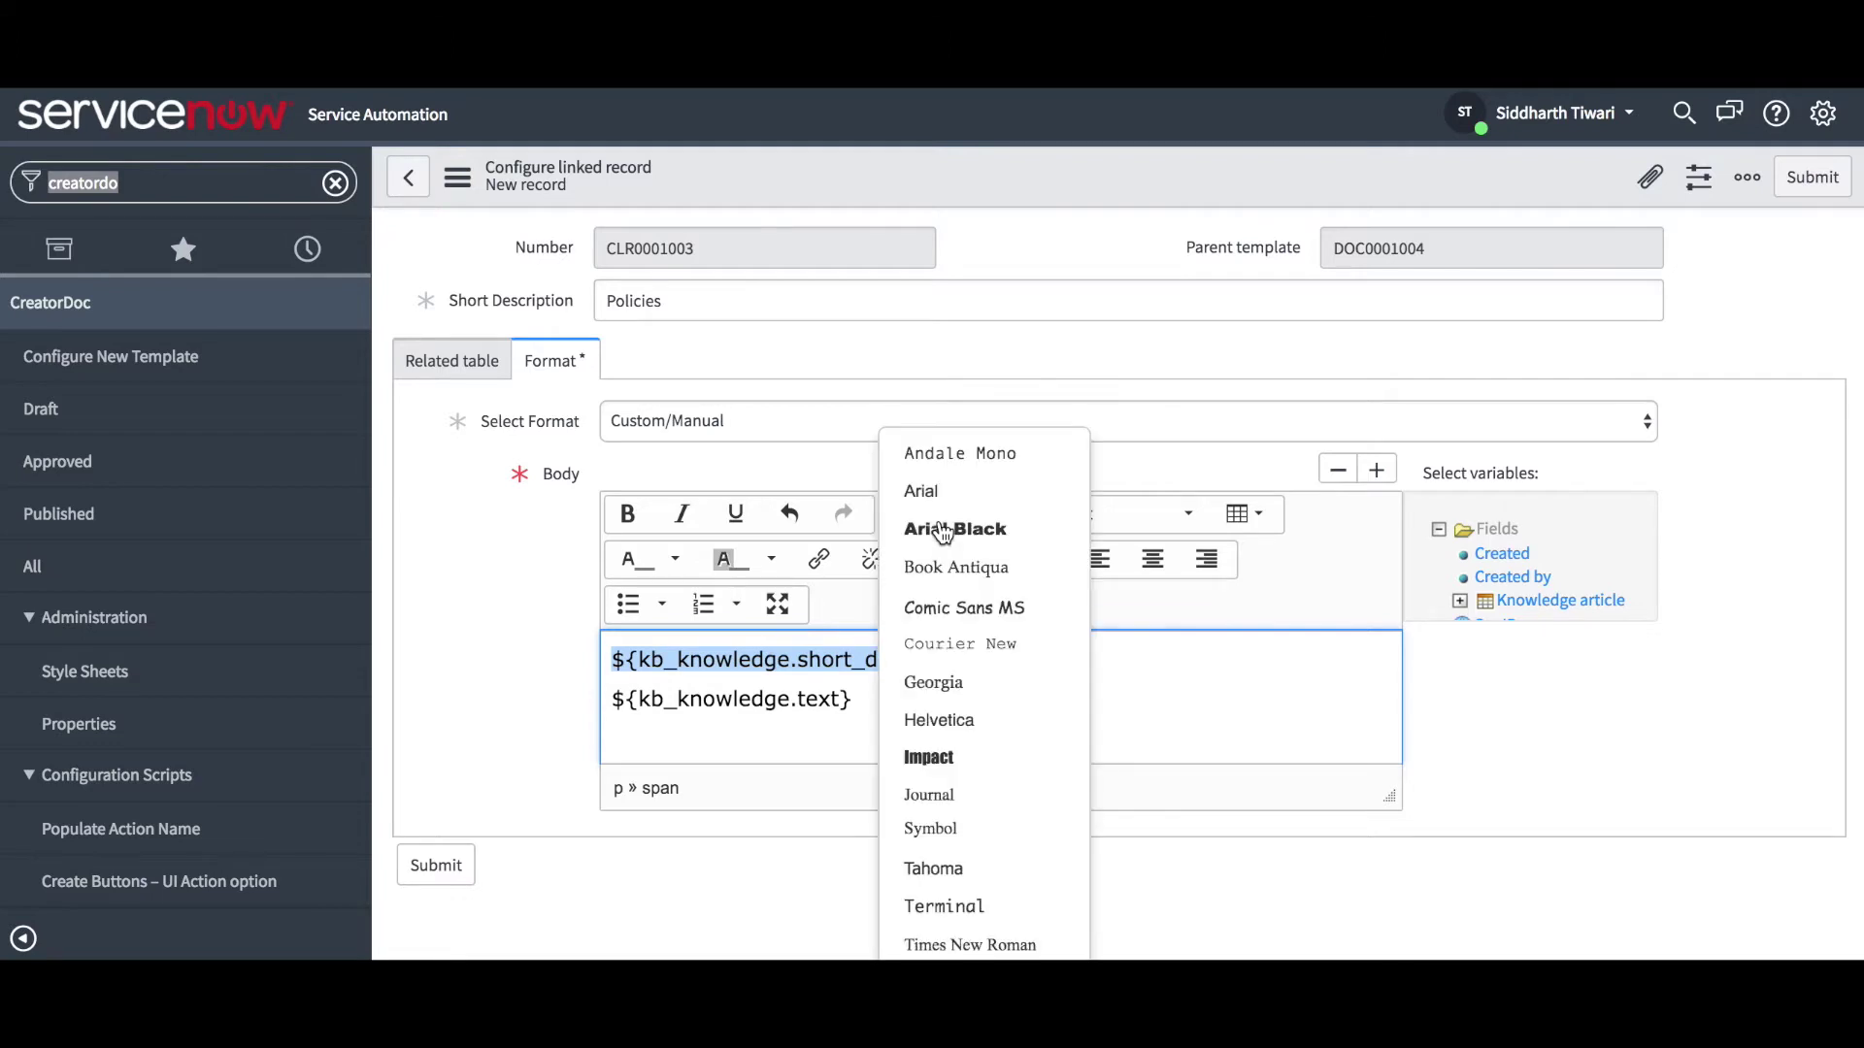
click(959, 530)
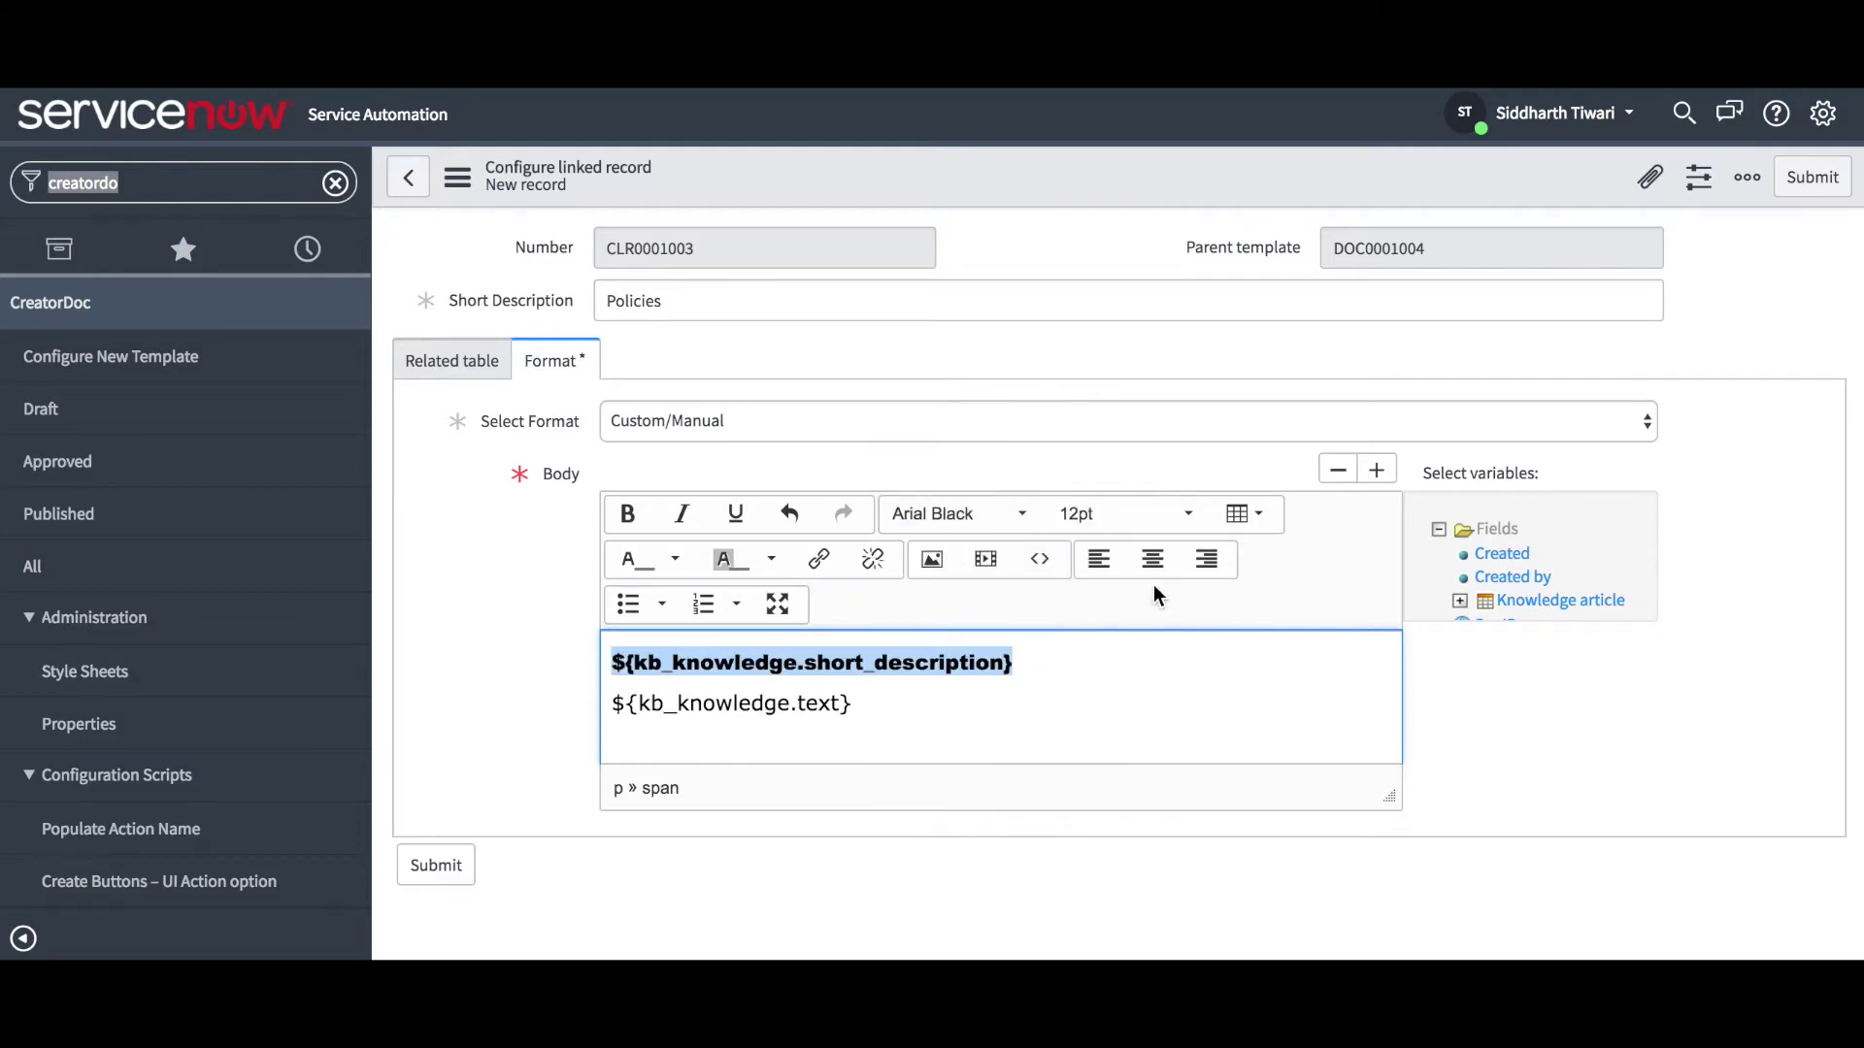
Step: Save the Policies record, then add a centred Arial Black 'Appendix A' heading after the end marker
click(1808, 178)
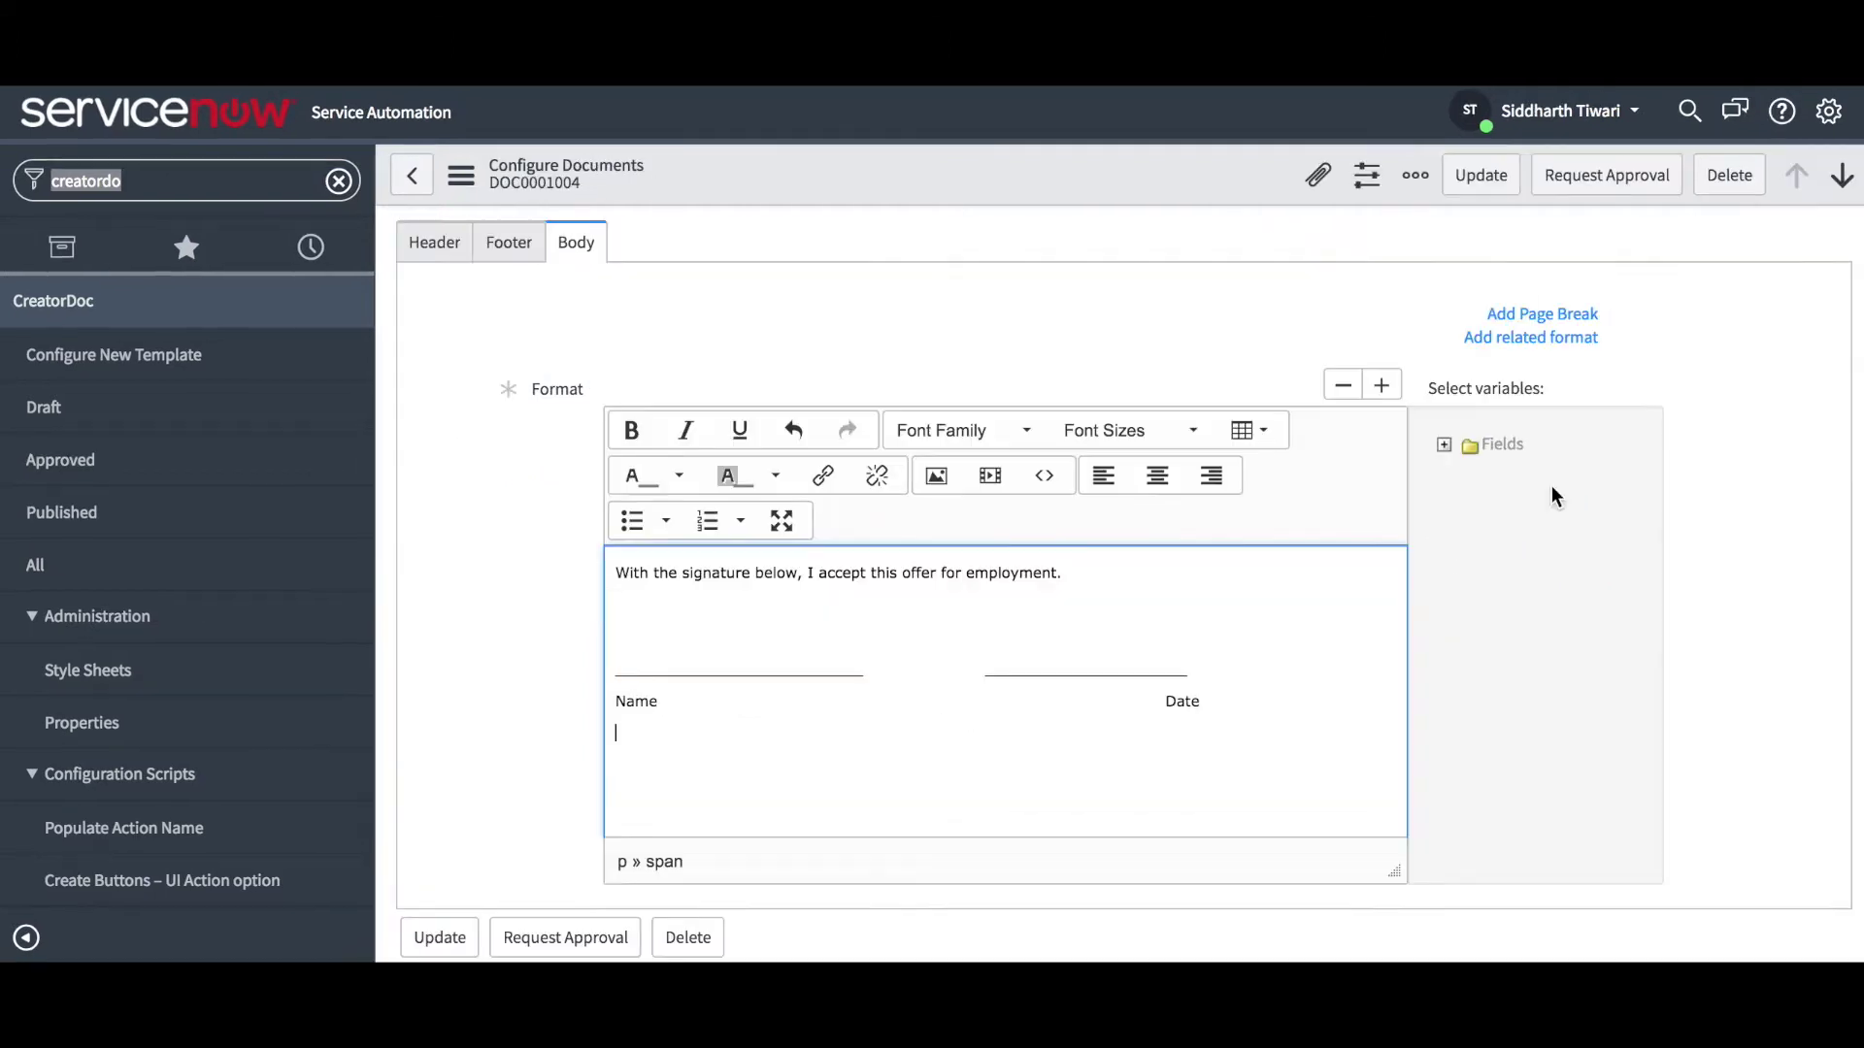
click(1553, 338)
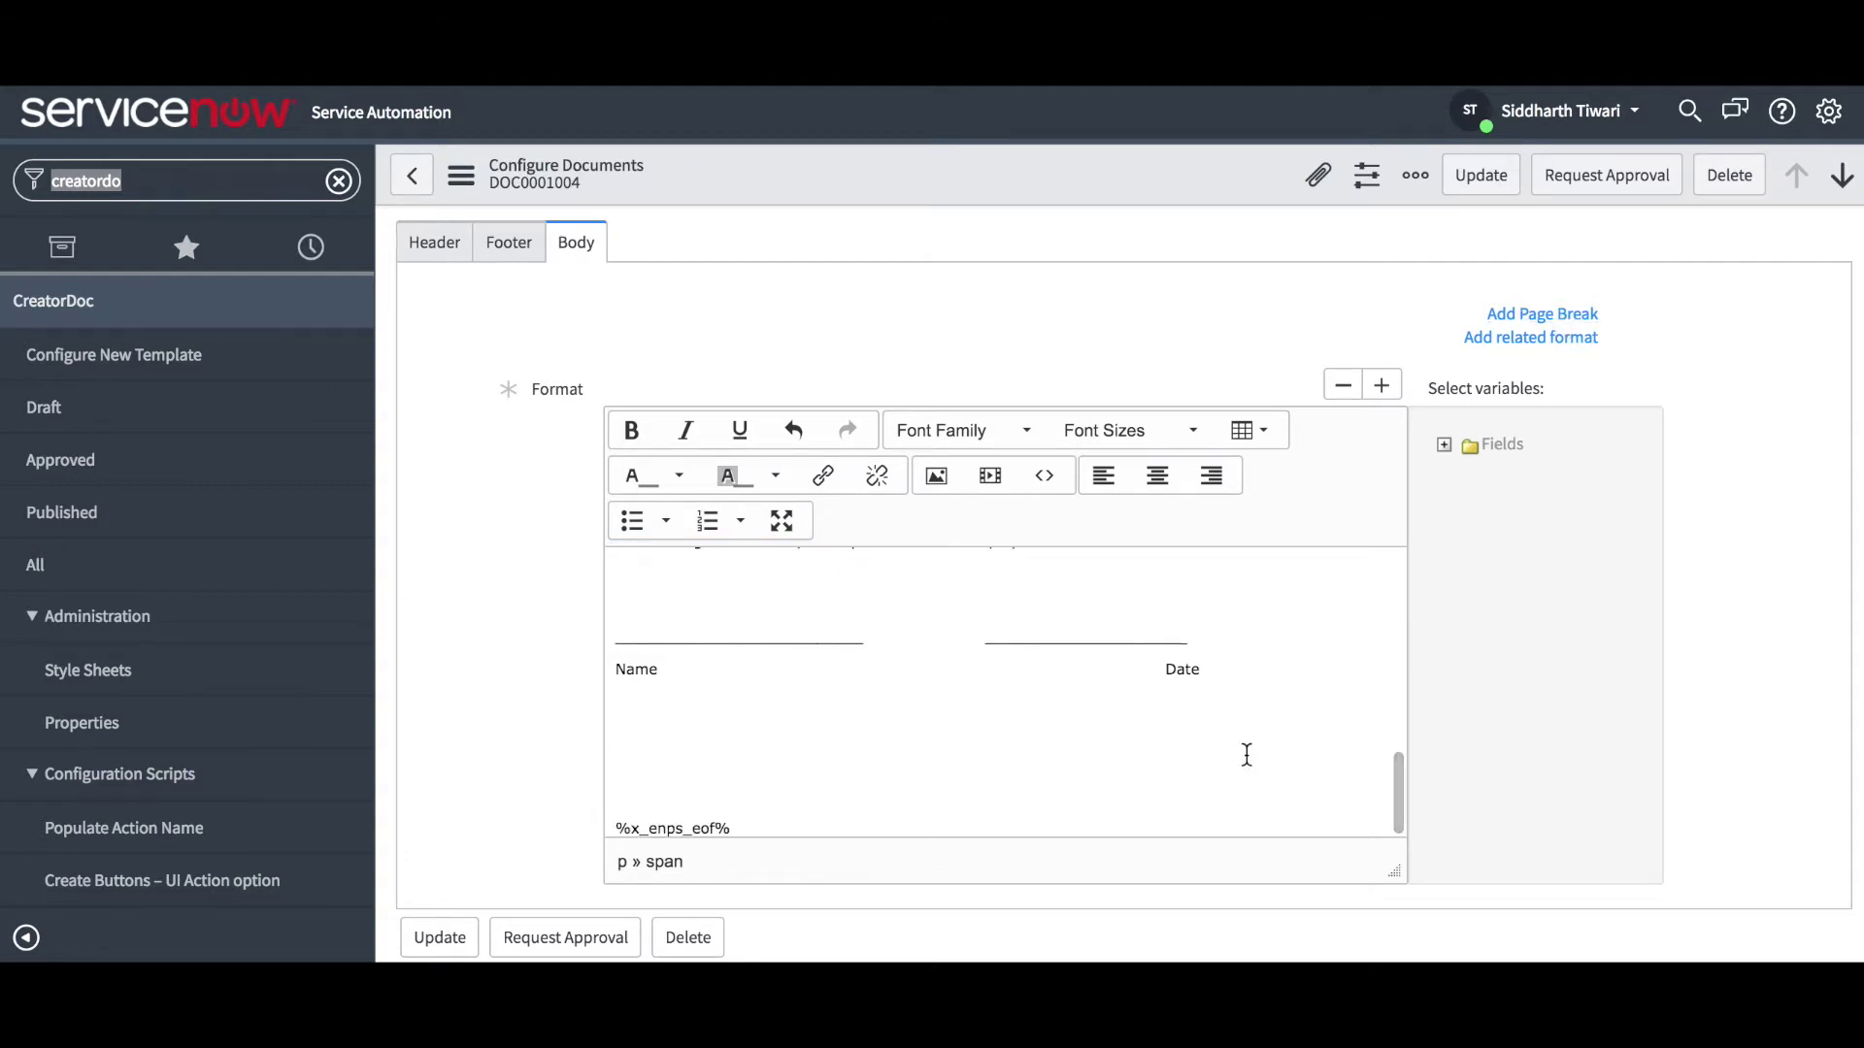
click(1200, 834)
key(Return)
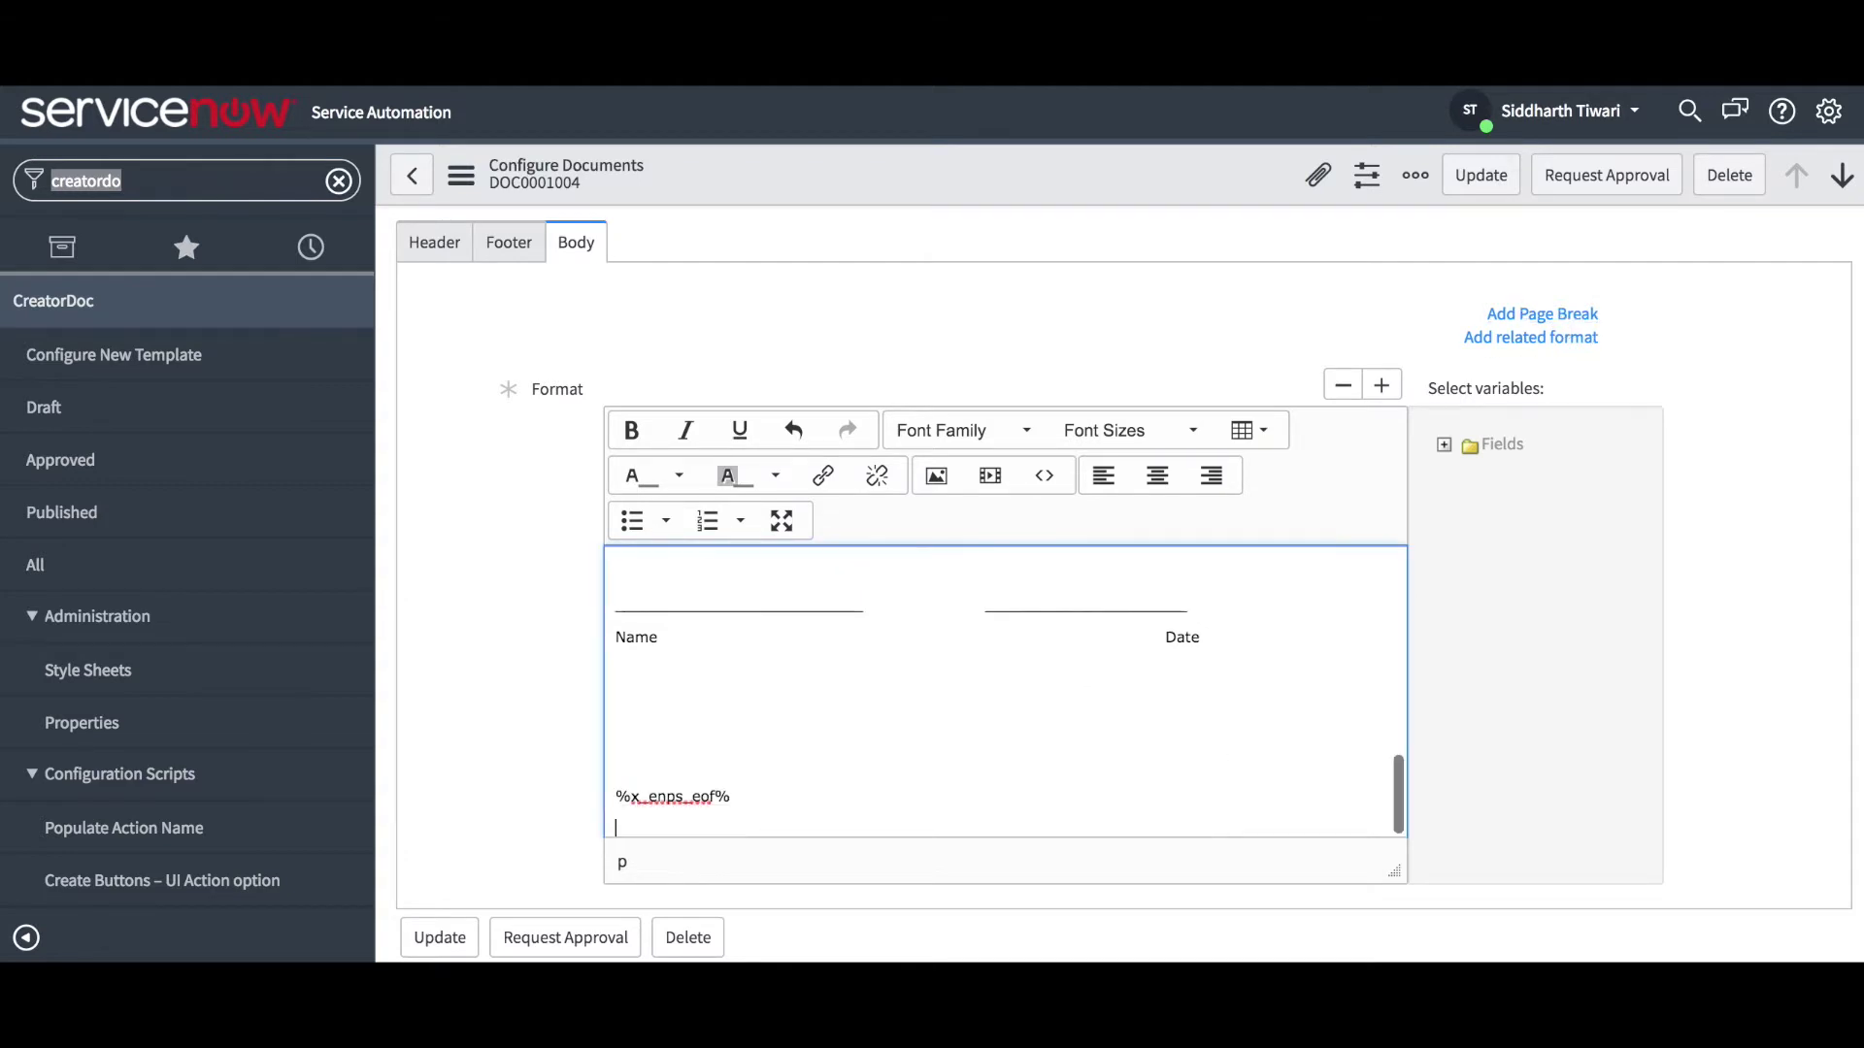
text(Appendix A)
drag(713, 825, 598, 826)
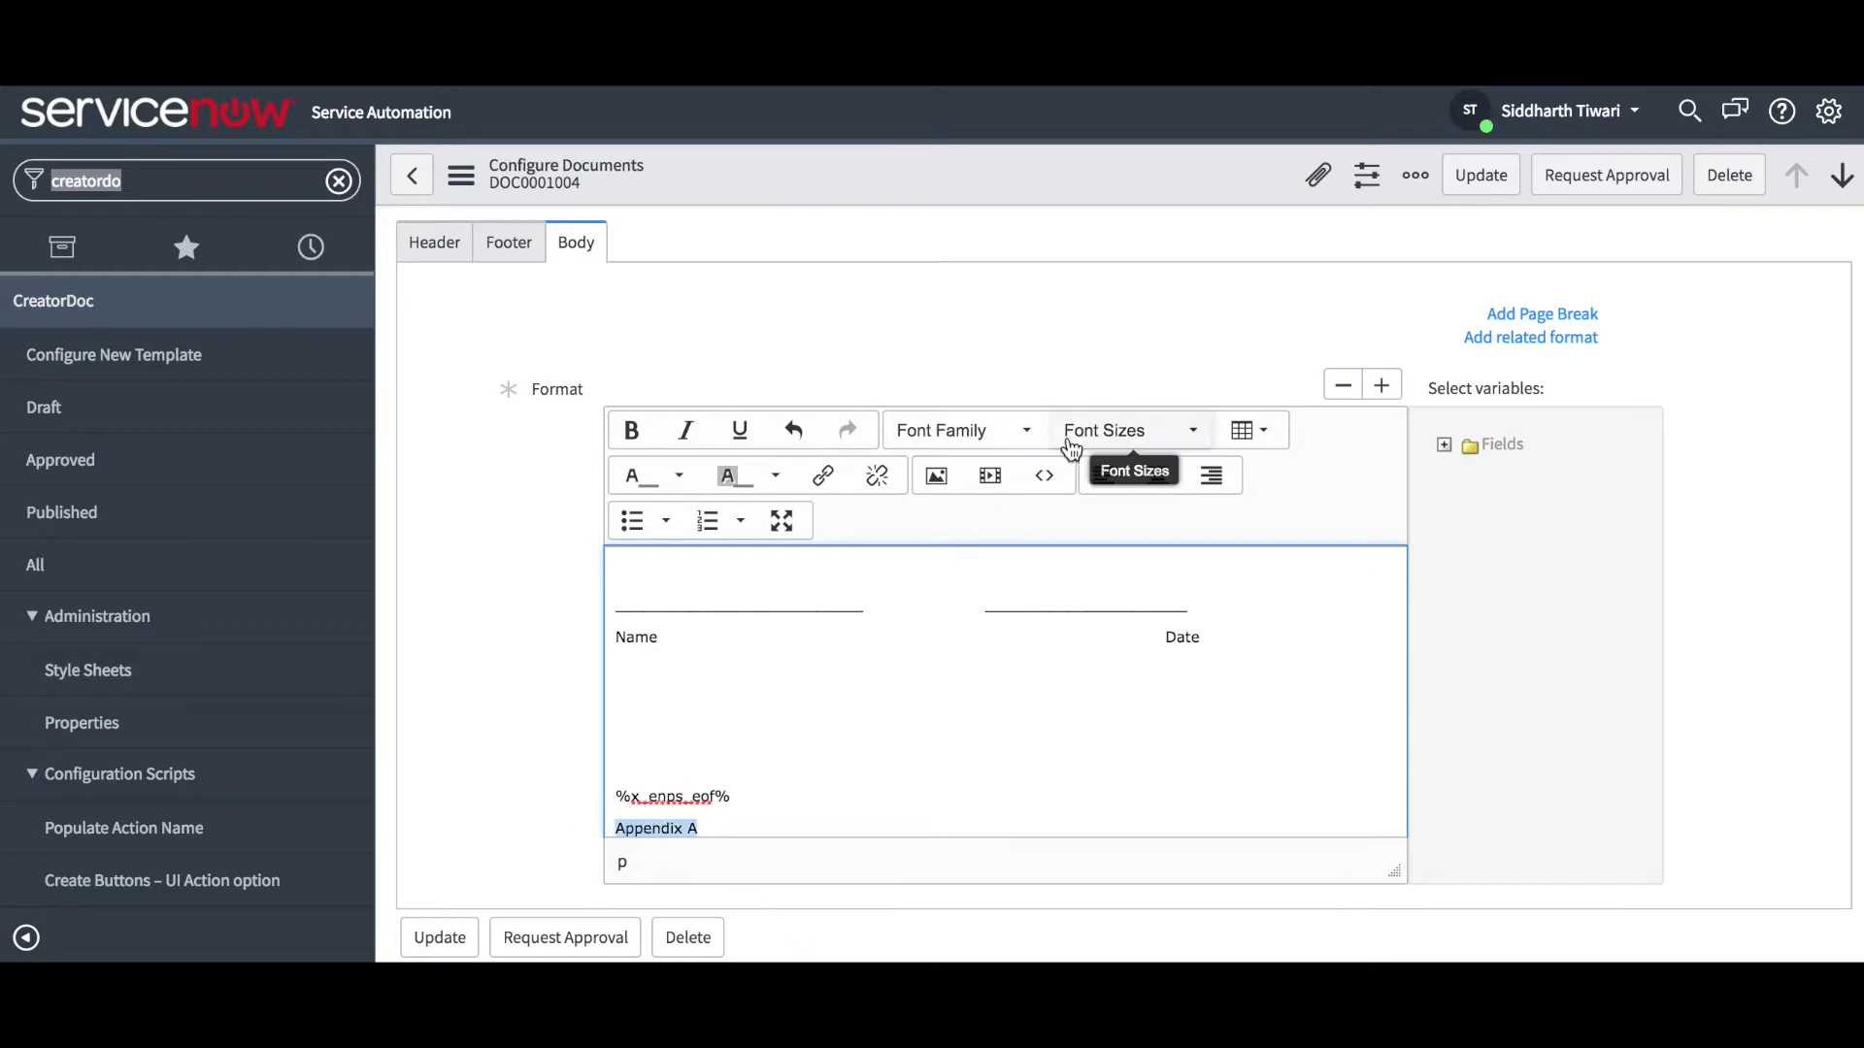
click(1026, 430)
click(1004, 535)
click(1157, 474)
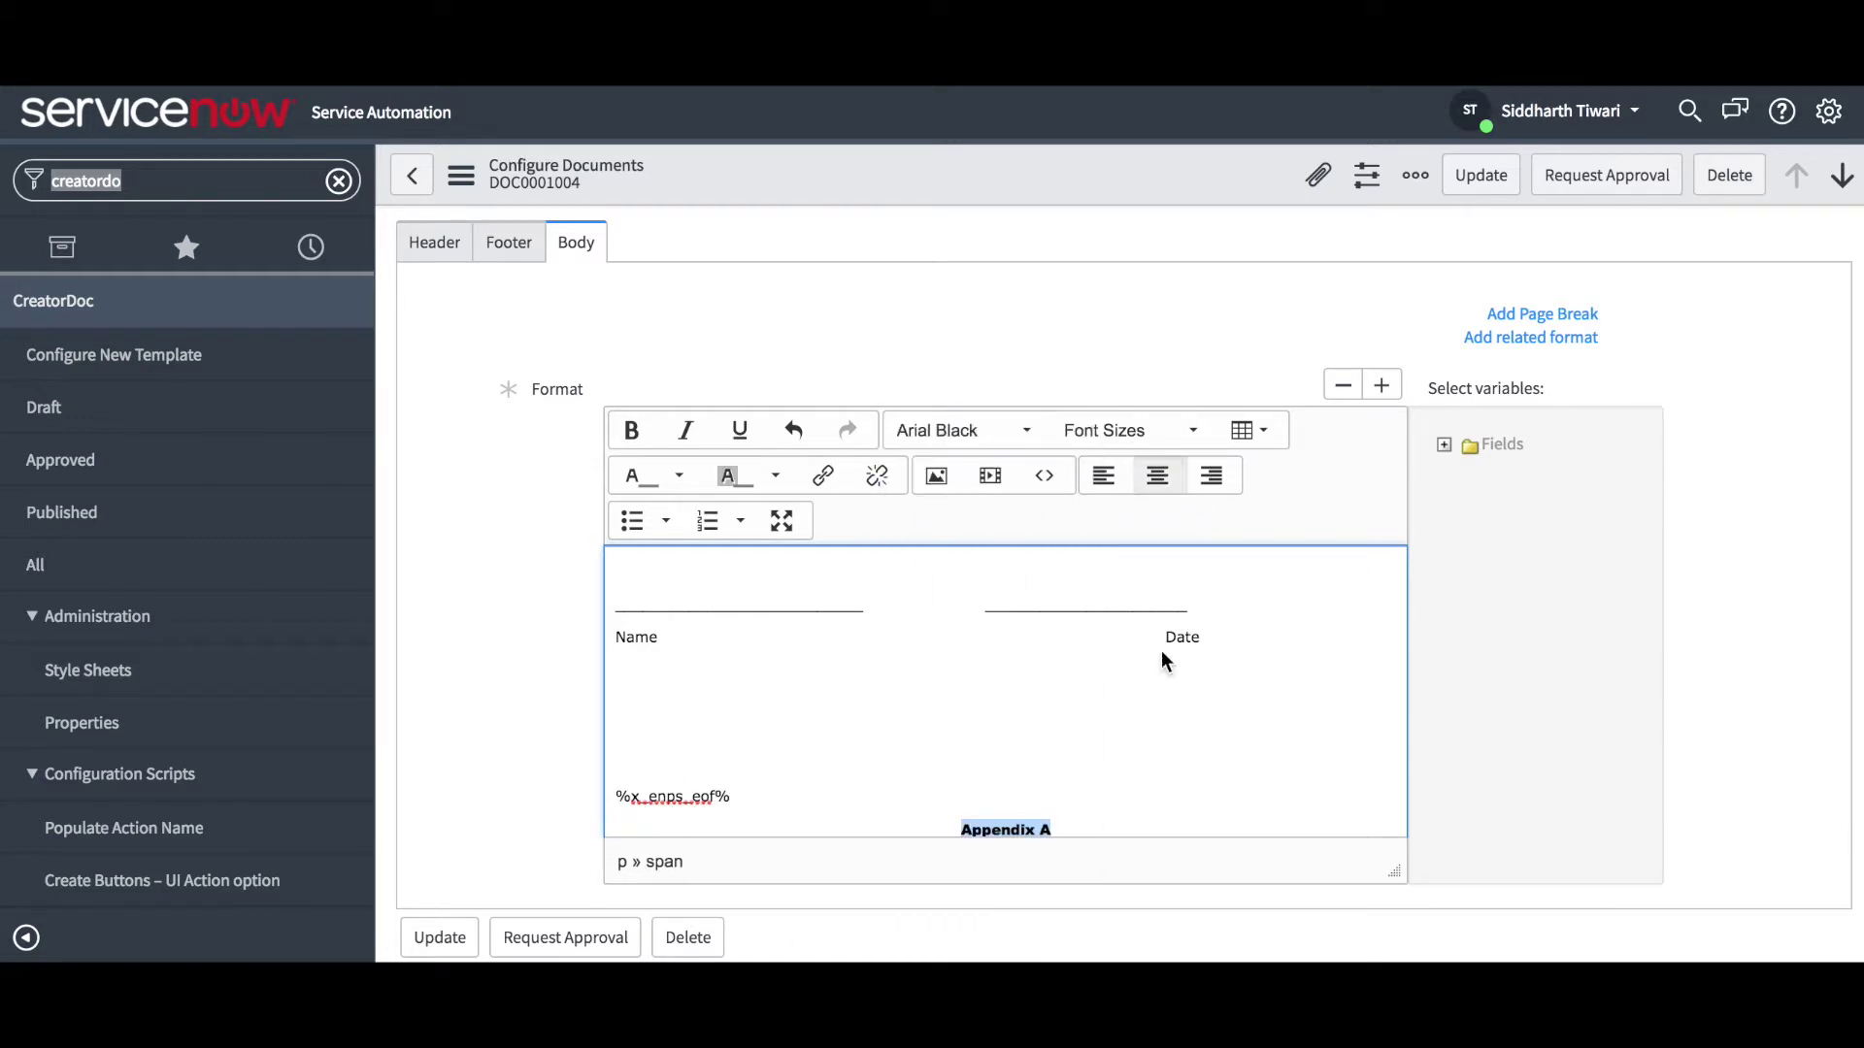
click(1161, 832)
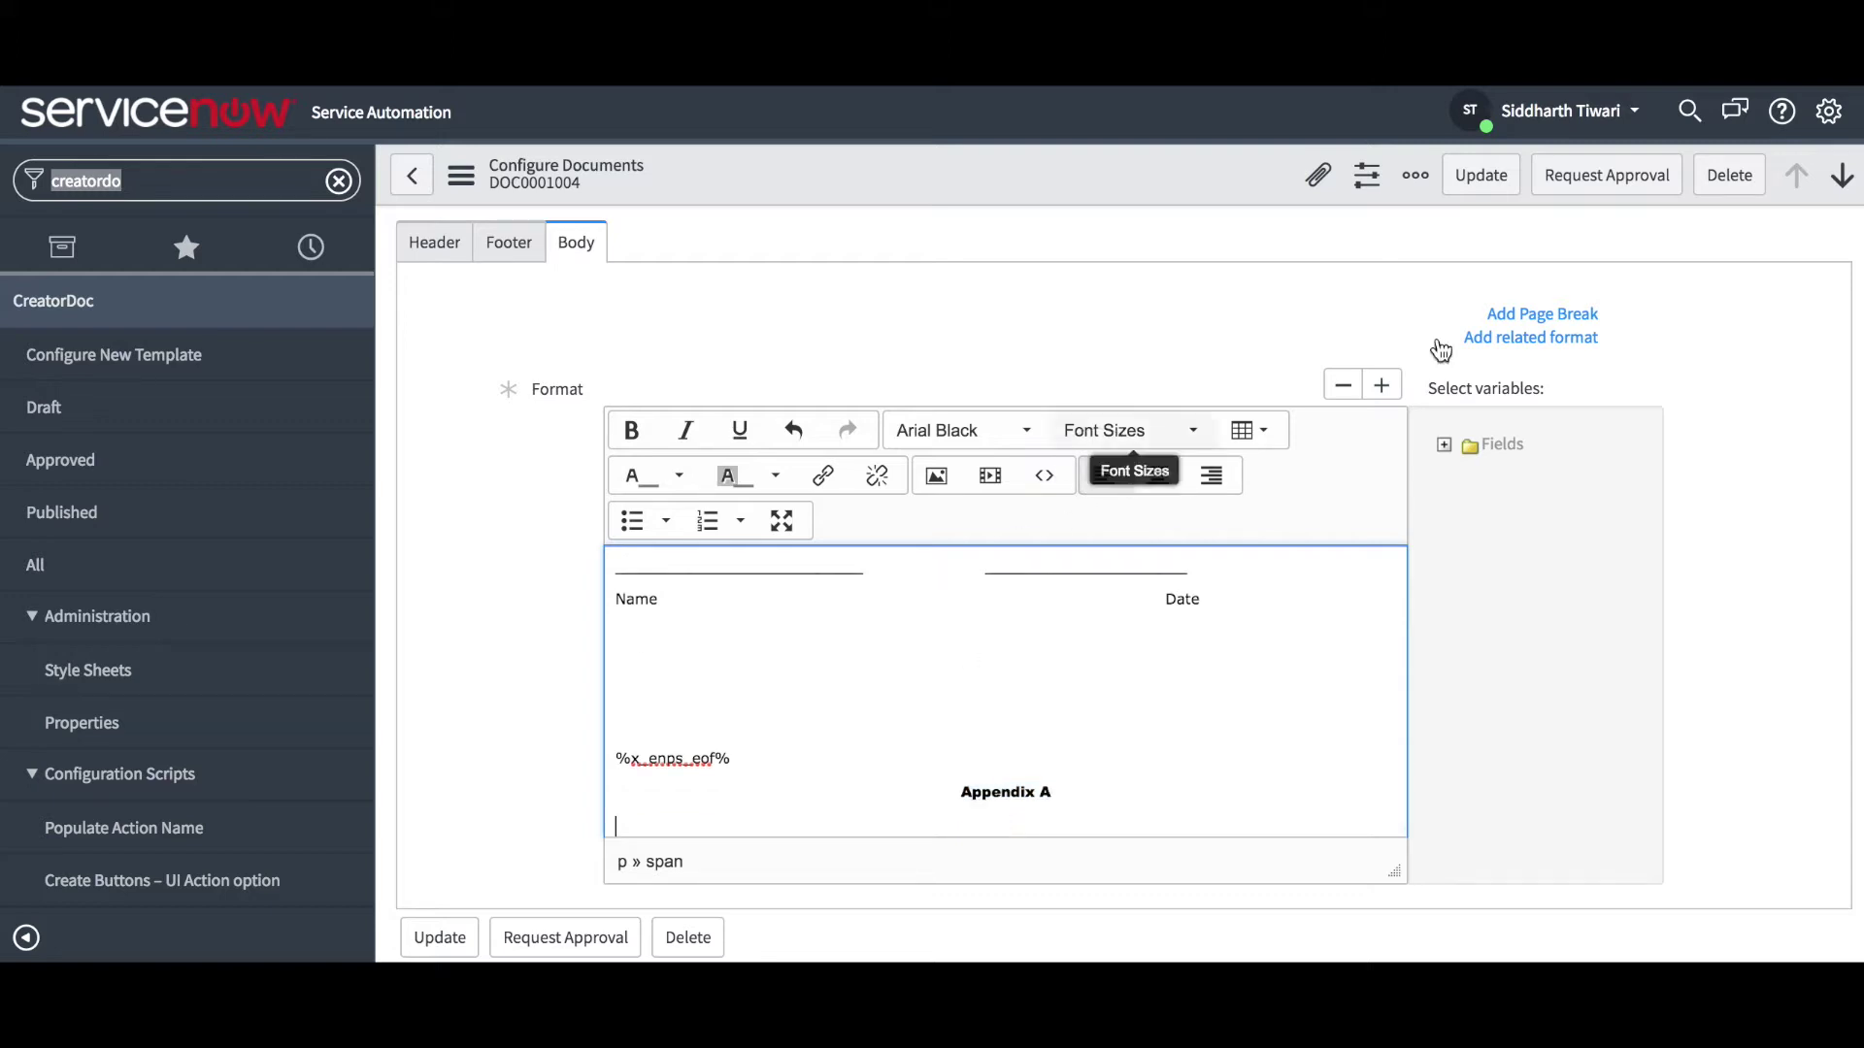
Step: Link the Policies record CLR0001003 to the template and save it
click(1508, 342)
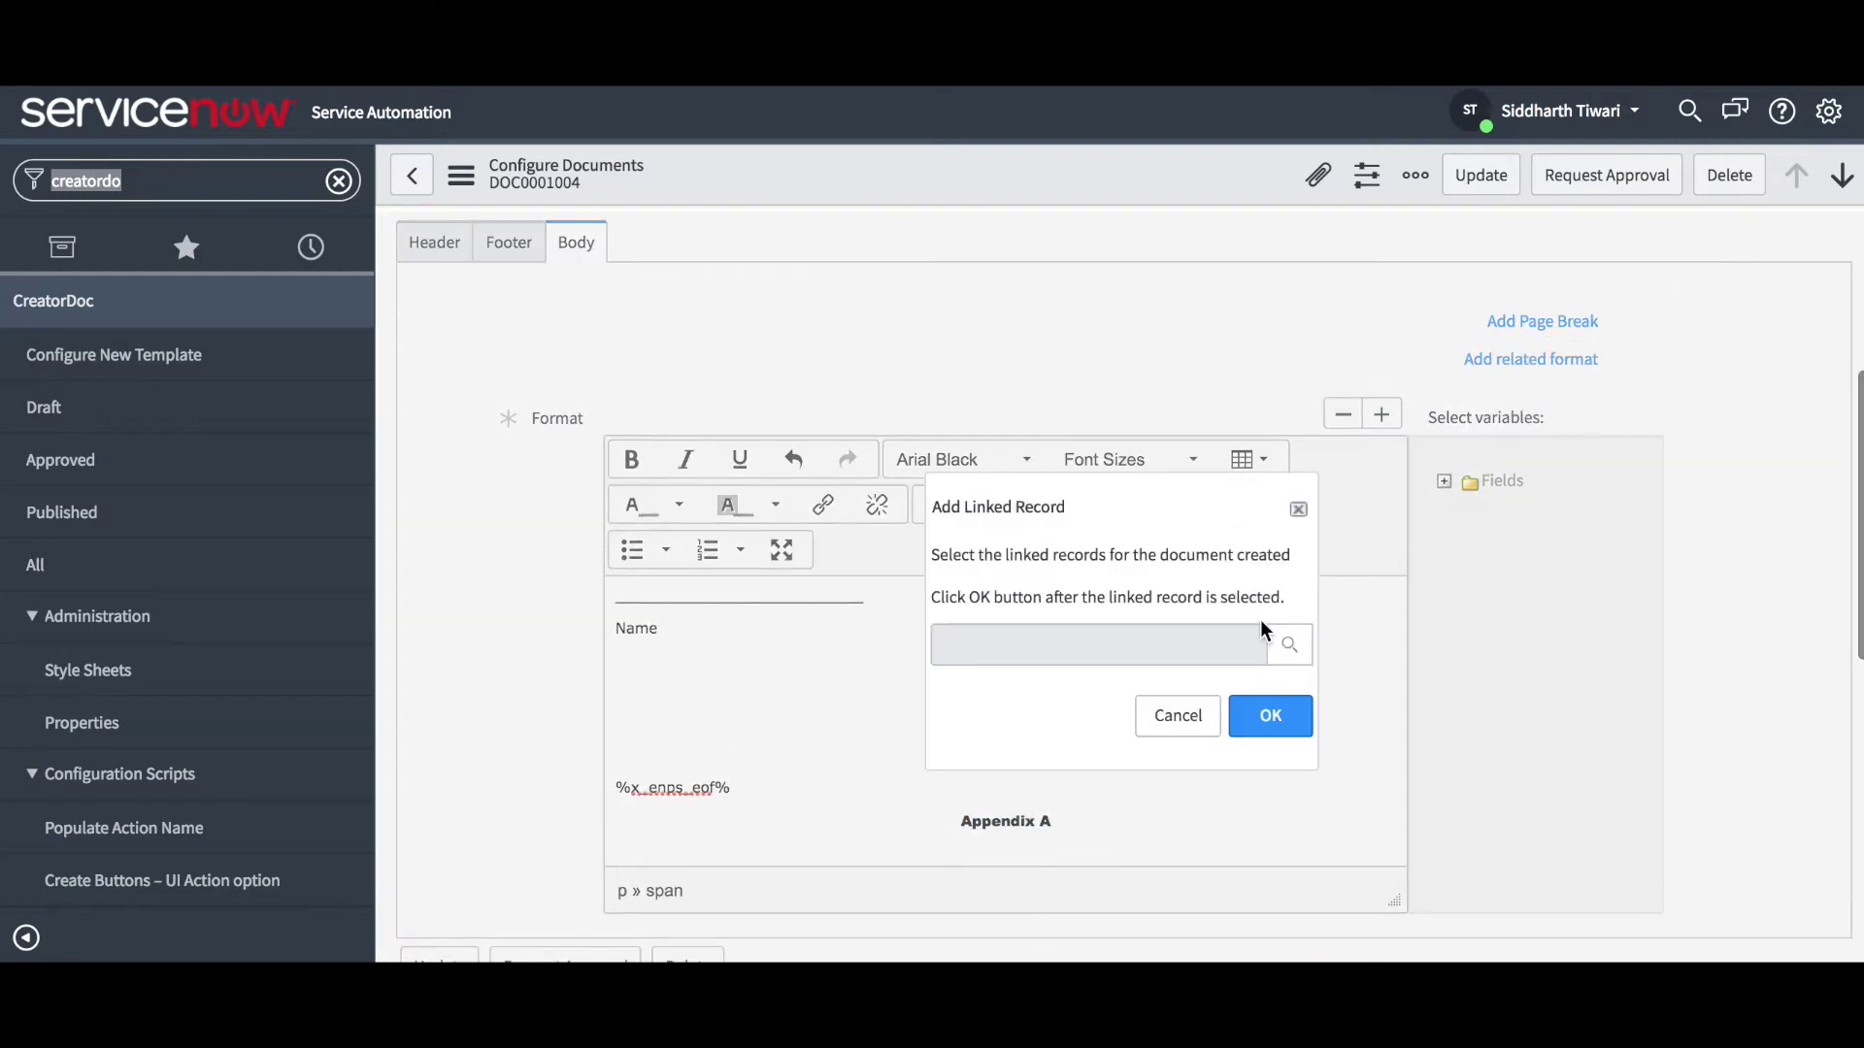
click(1290, 645)
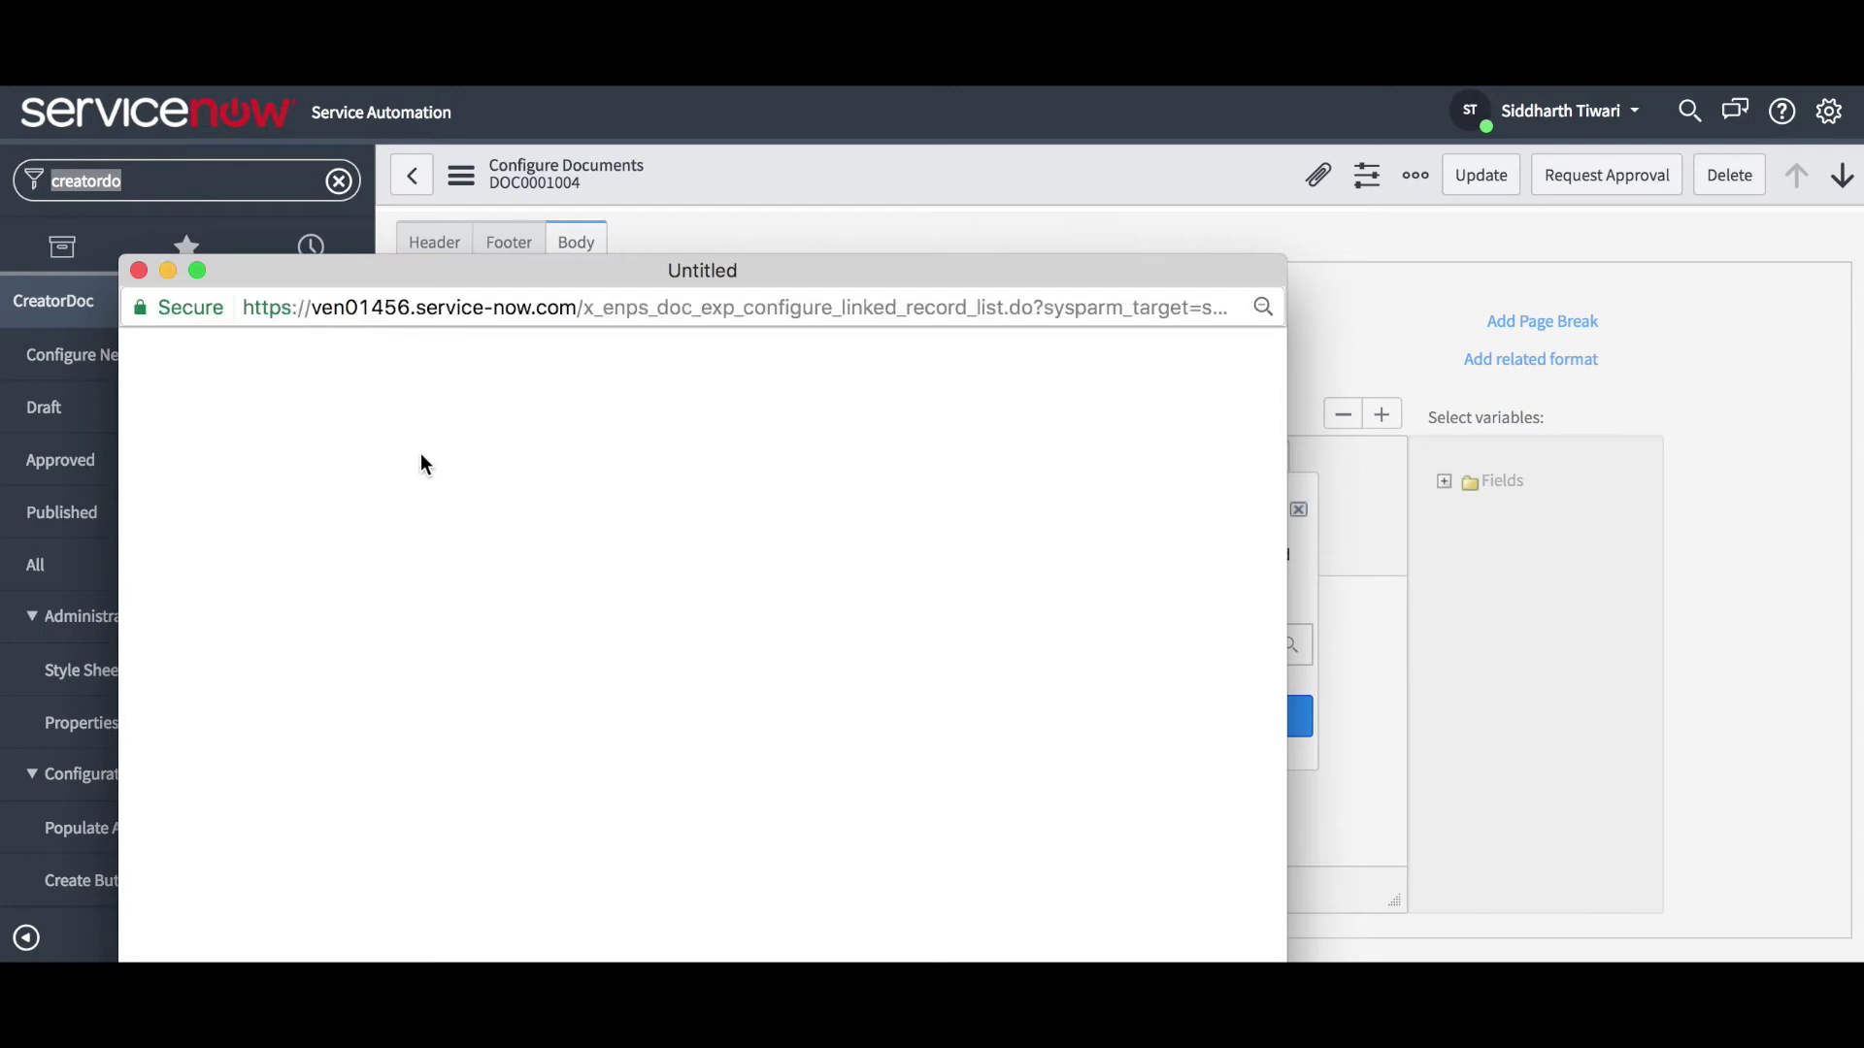
click(281, 505)
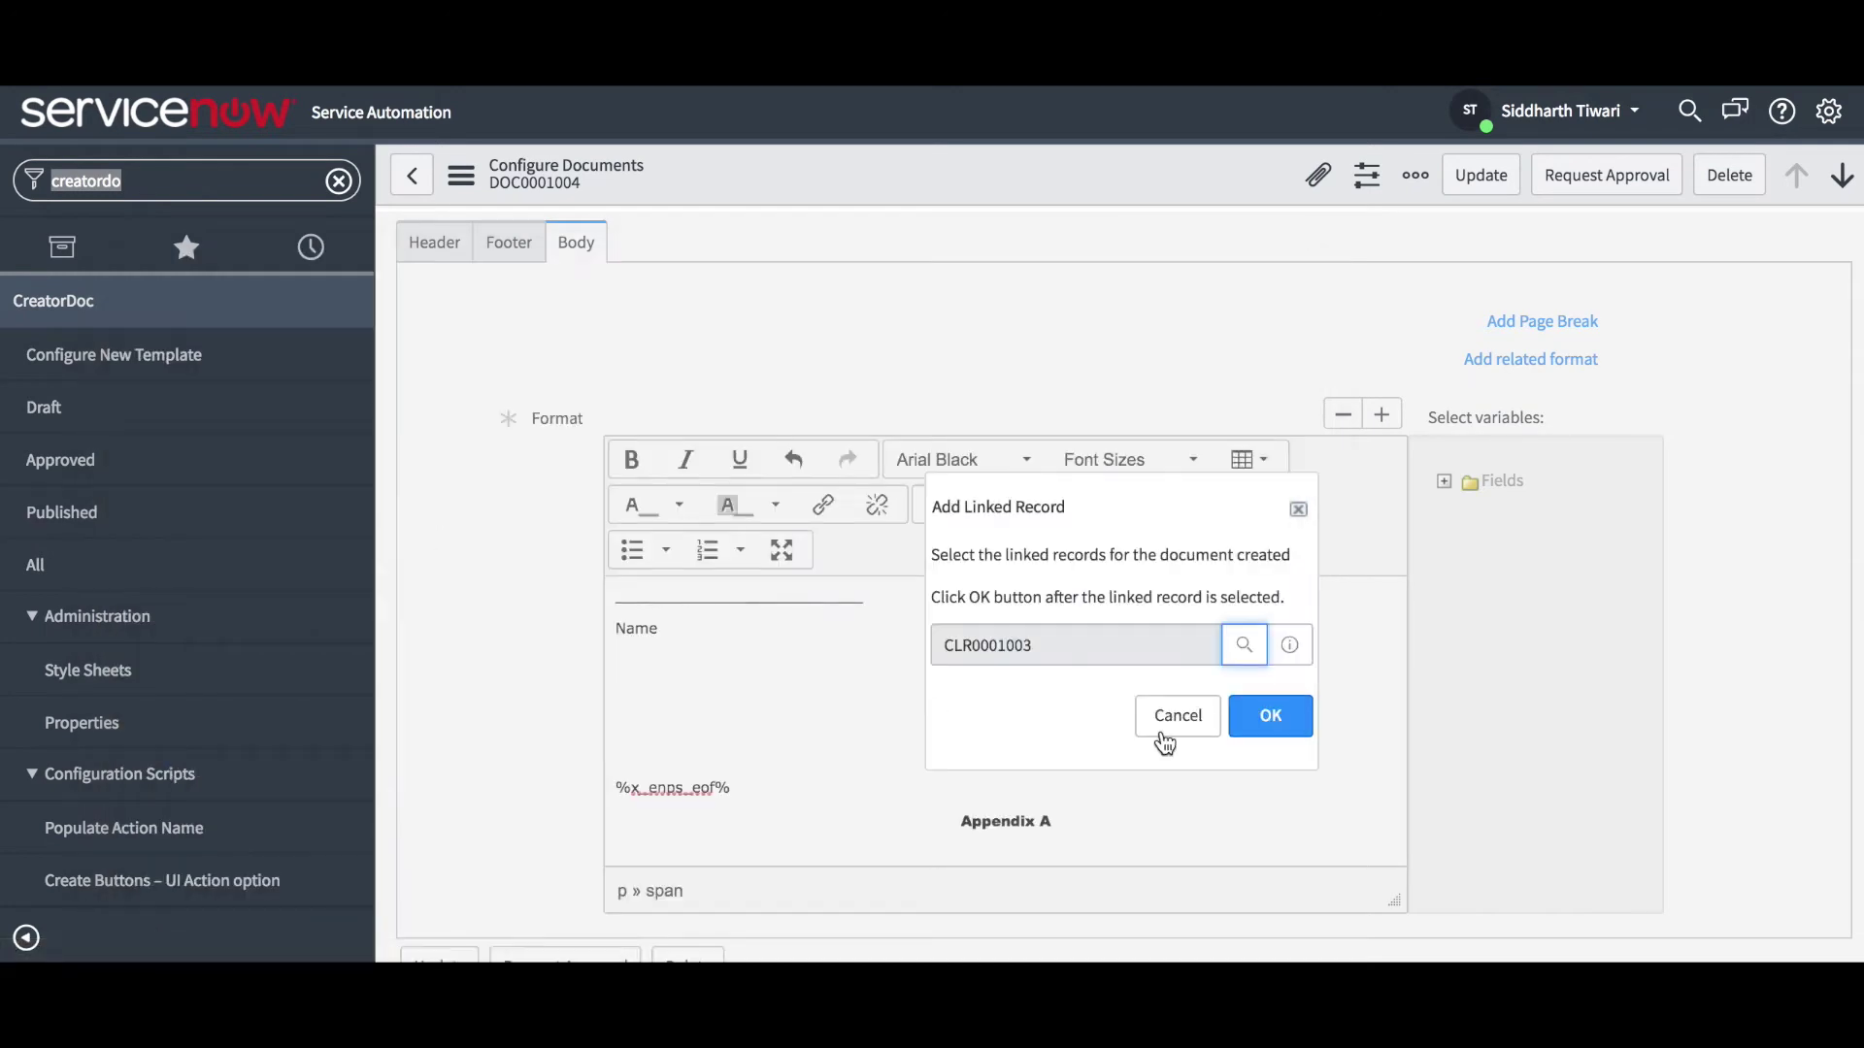
click(1271, 716)
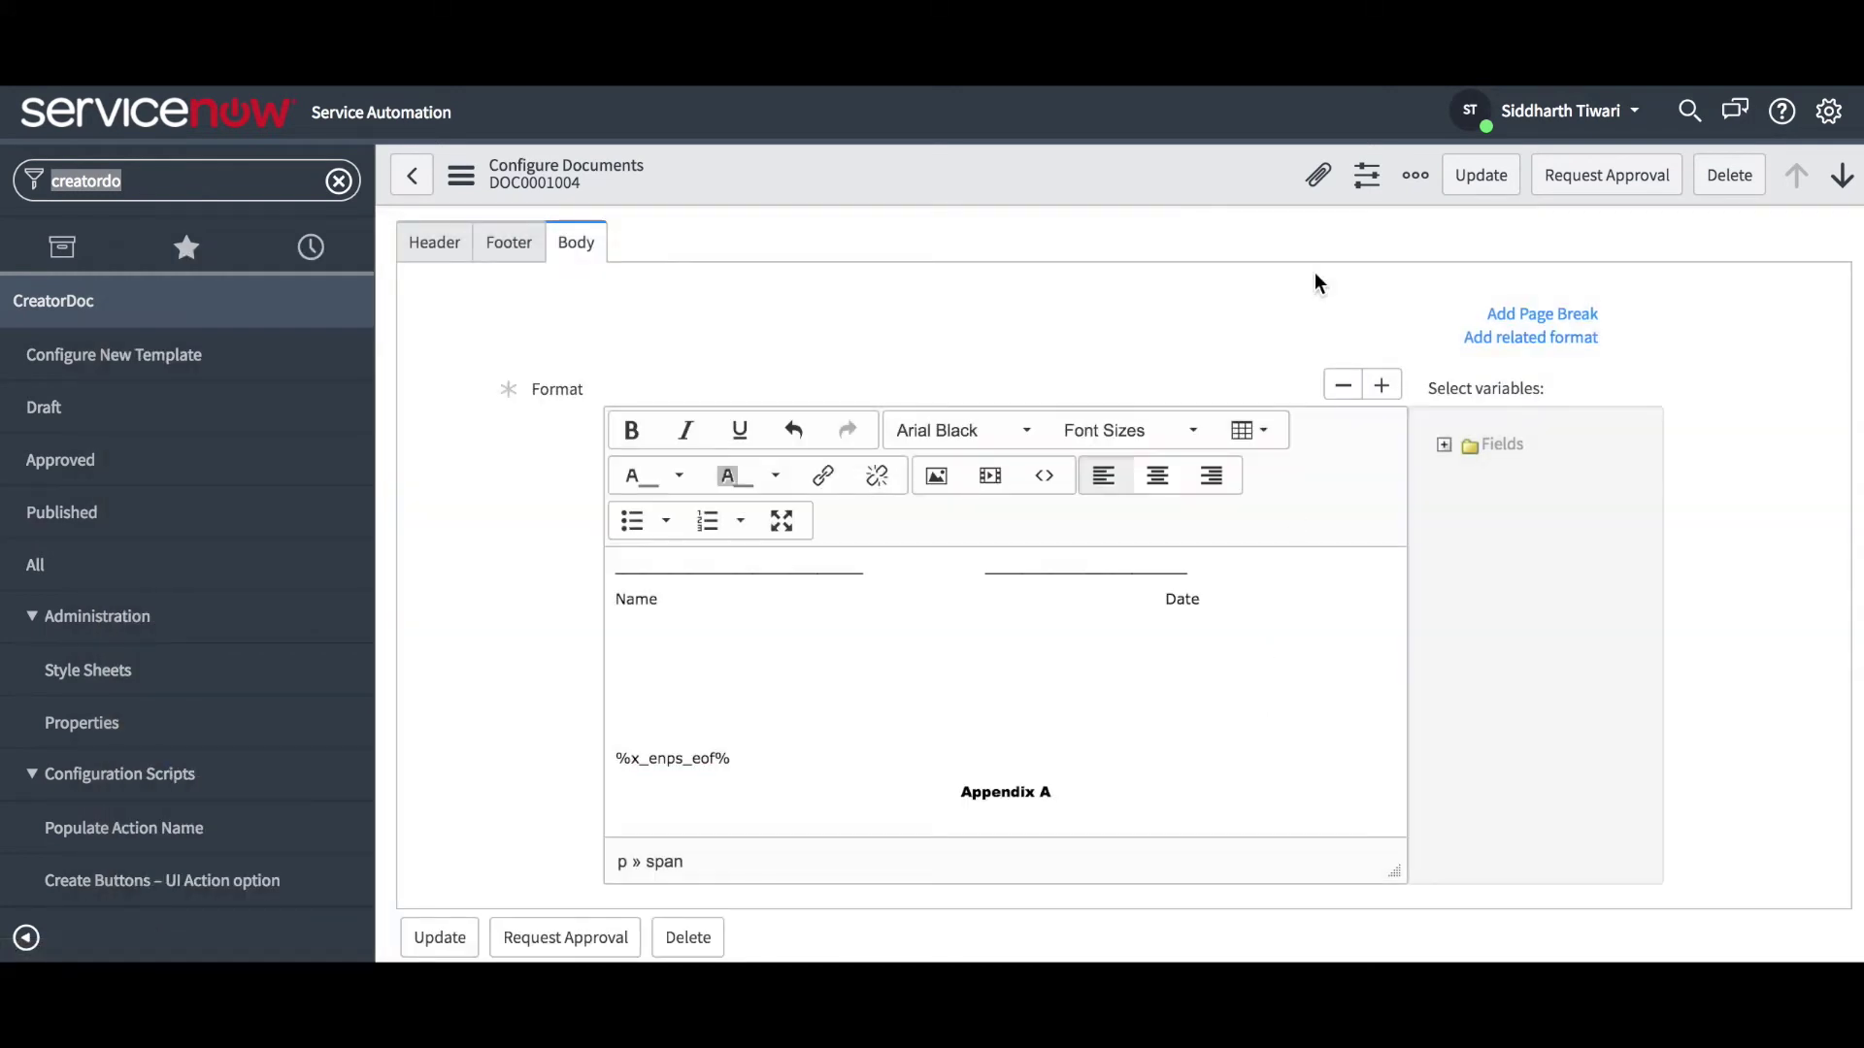
right_click(1252, 189)
click(1272, 204)
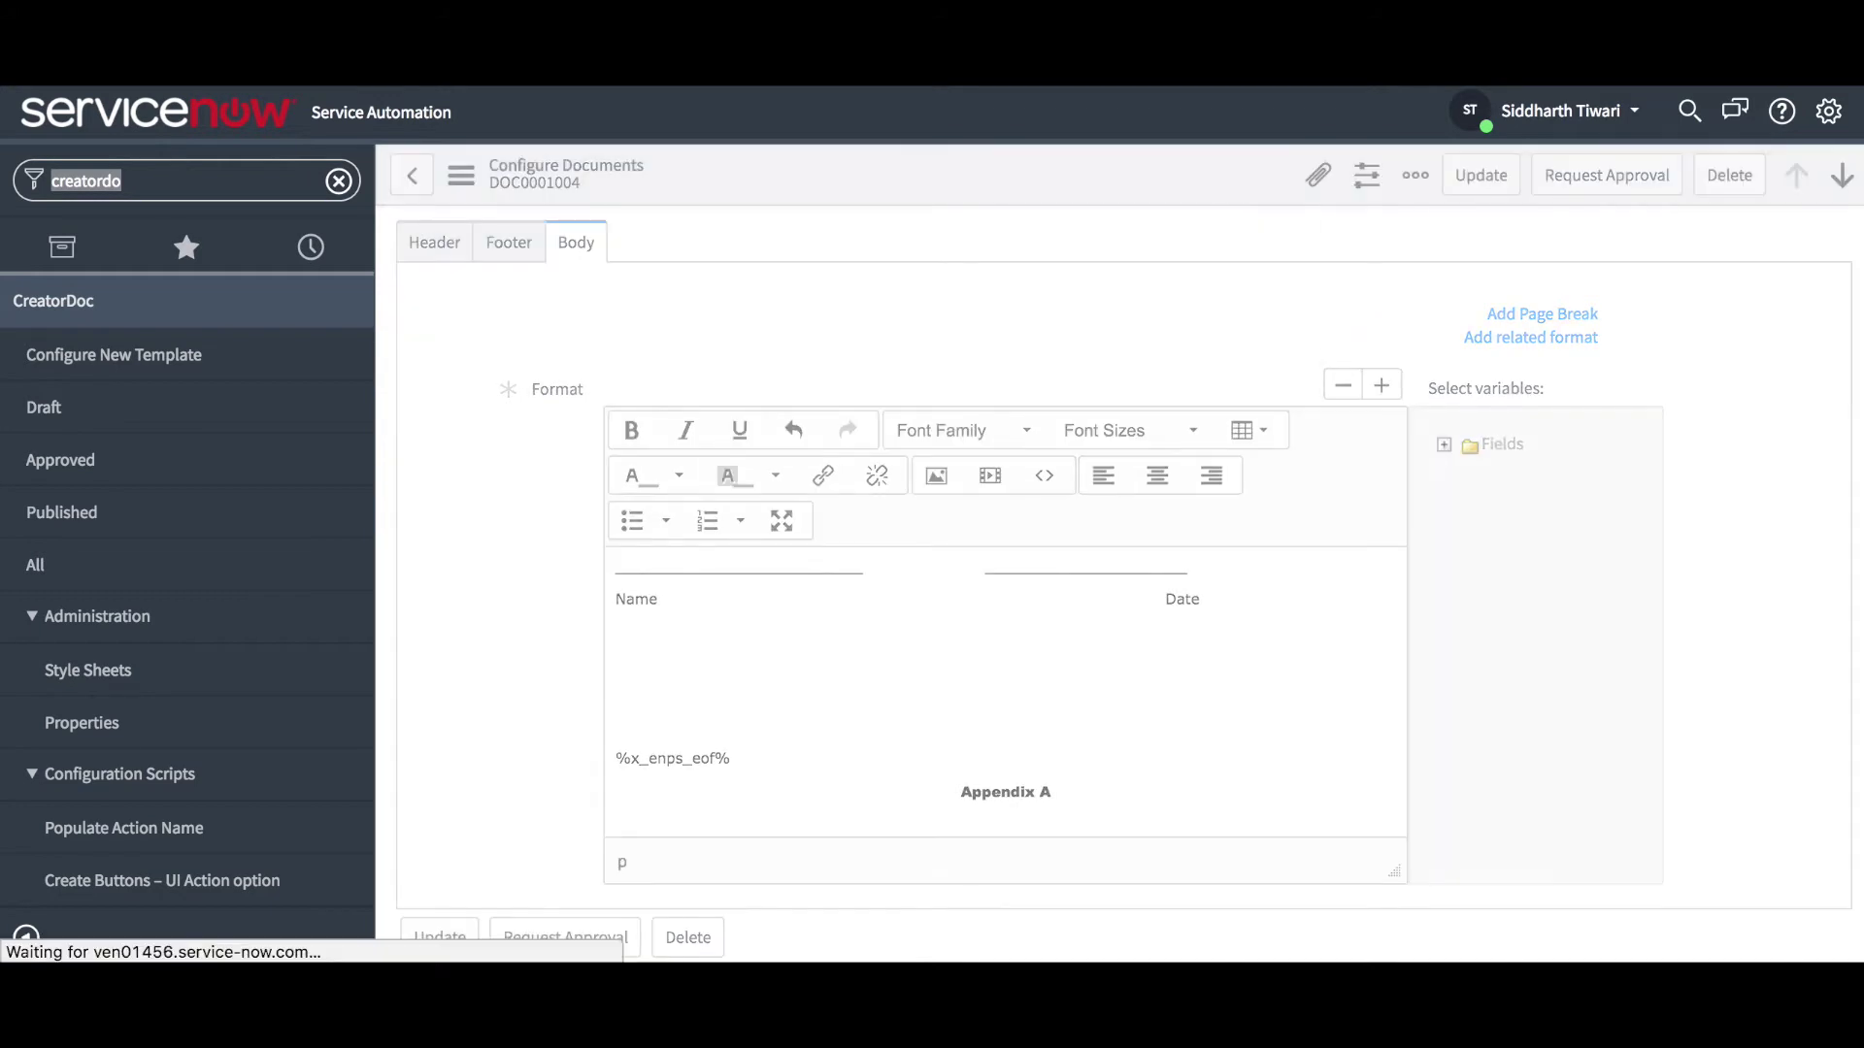
scroll(513, 573, down, 5)
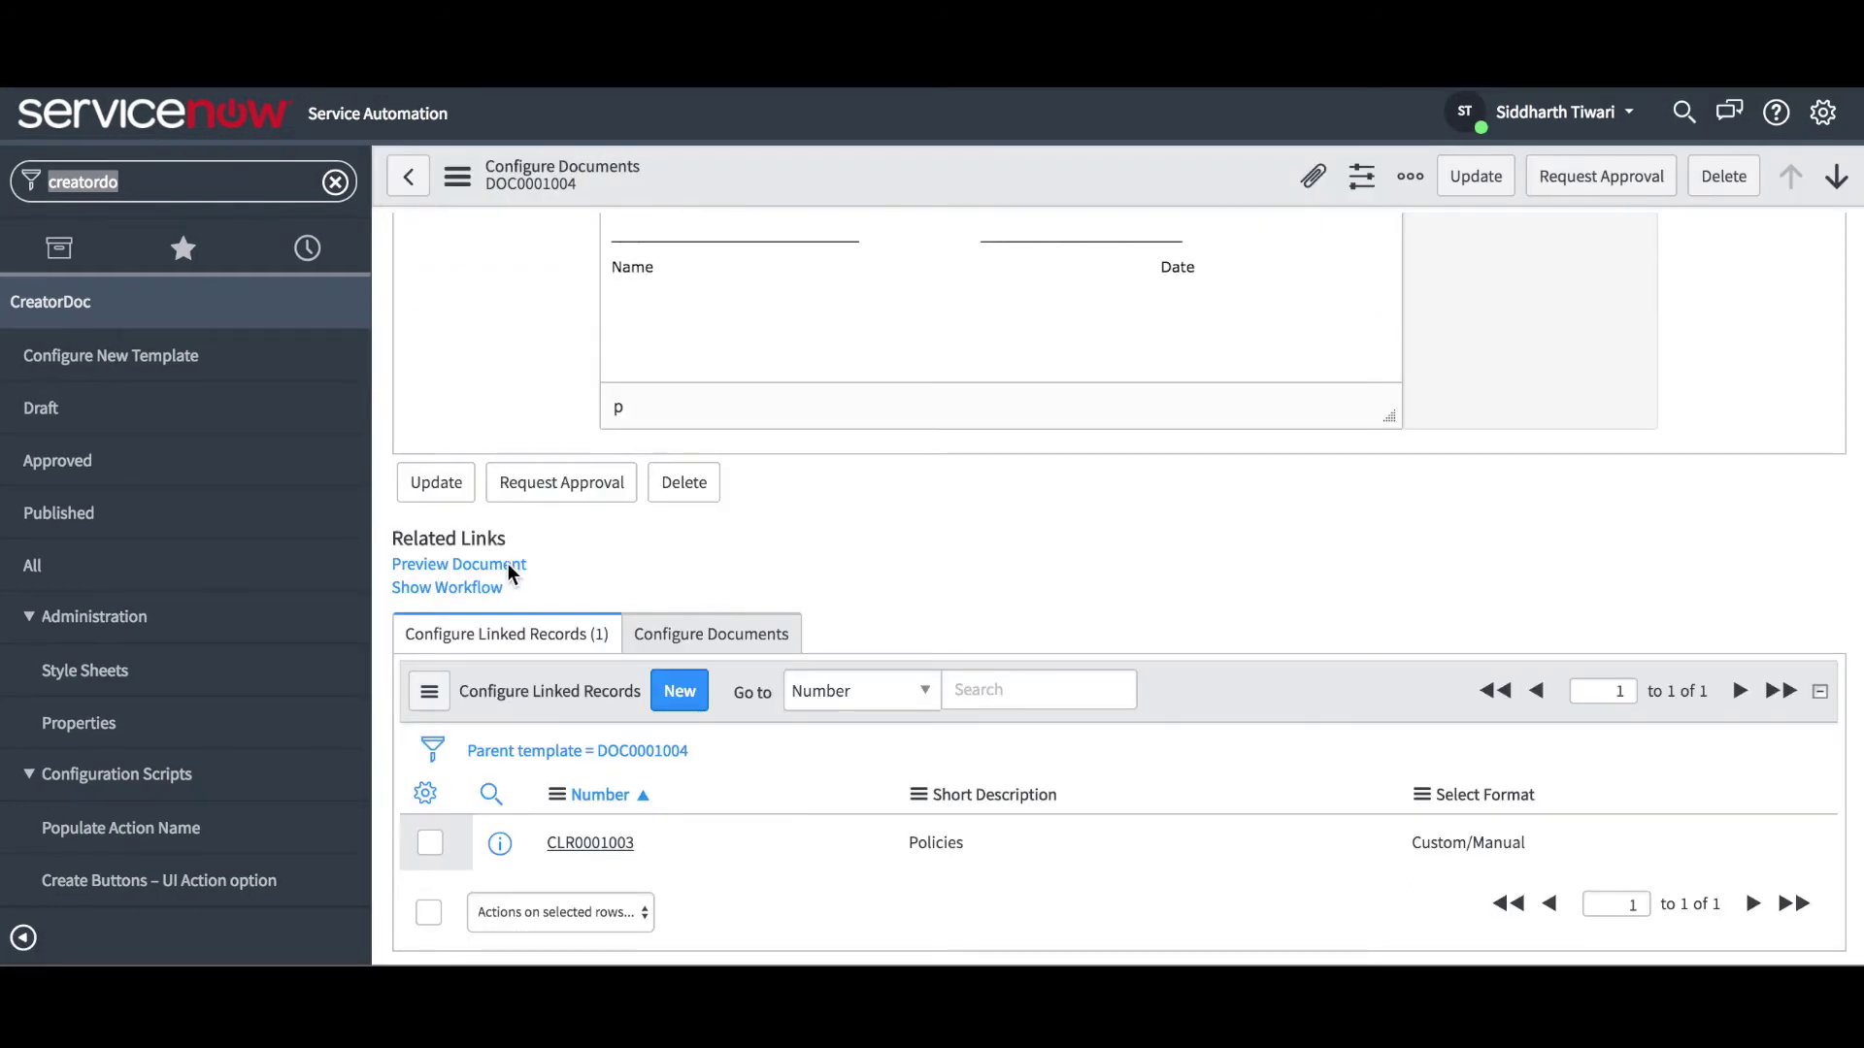
Step: Preview the offer letter and export it to Word, then request approval and publish DOC0001004
click(511, 573)
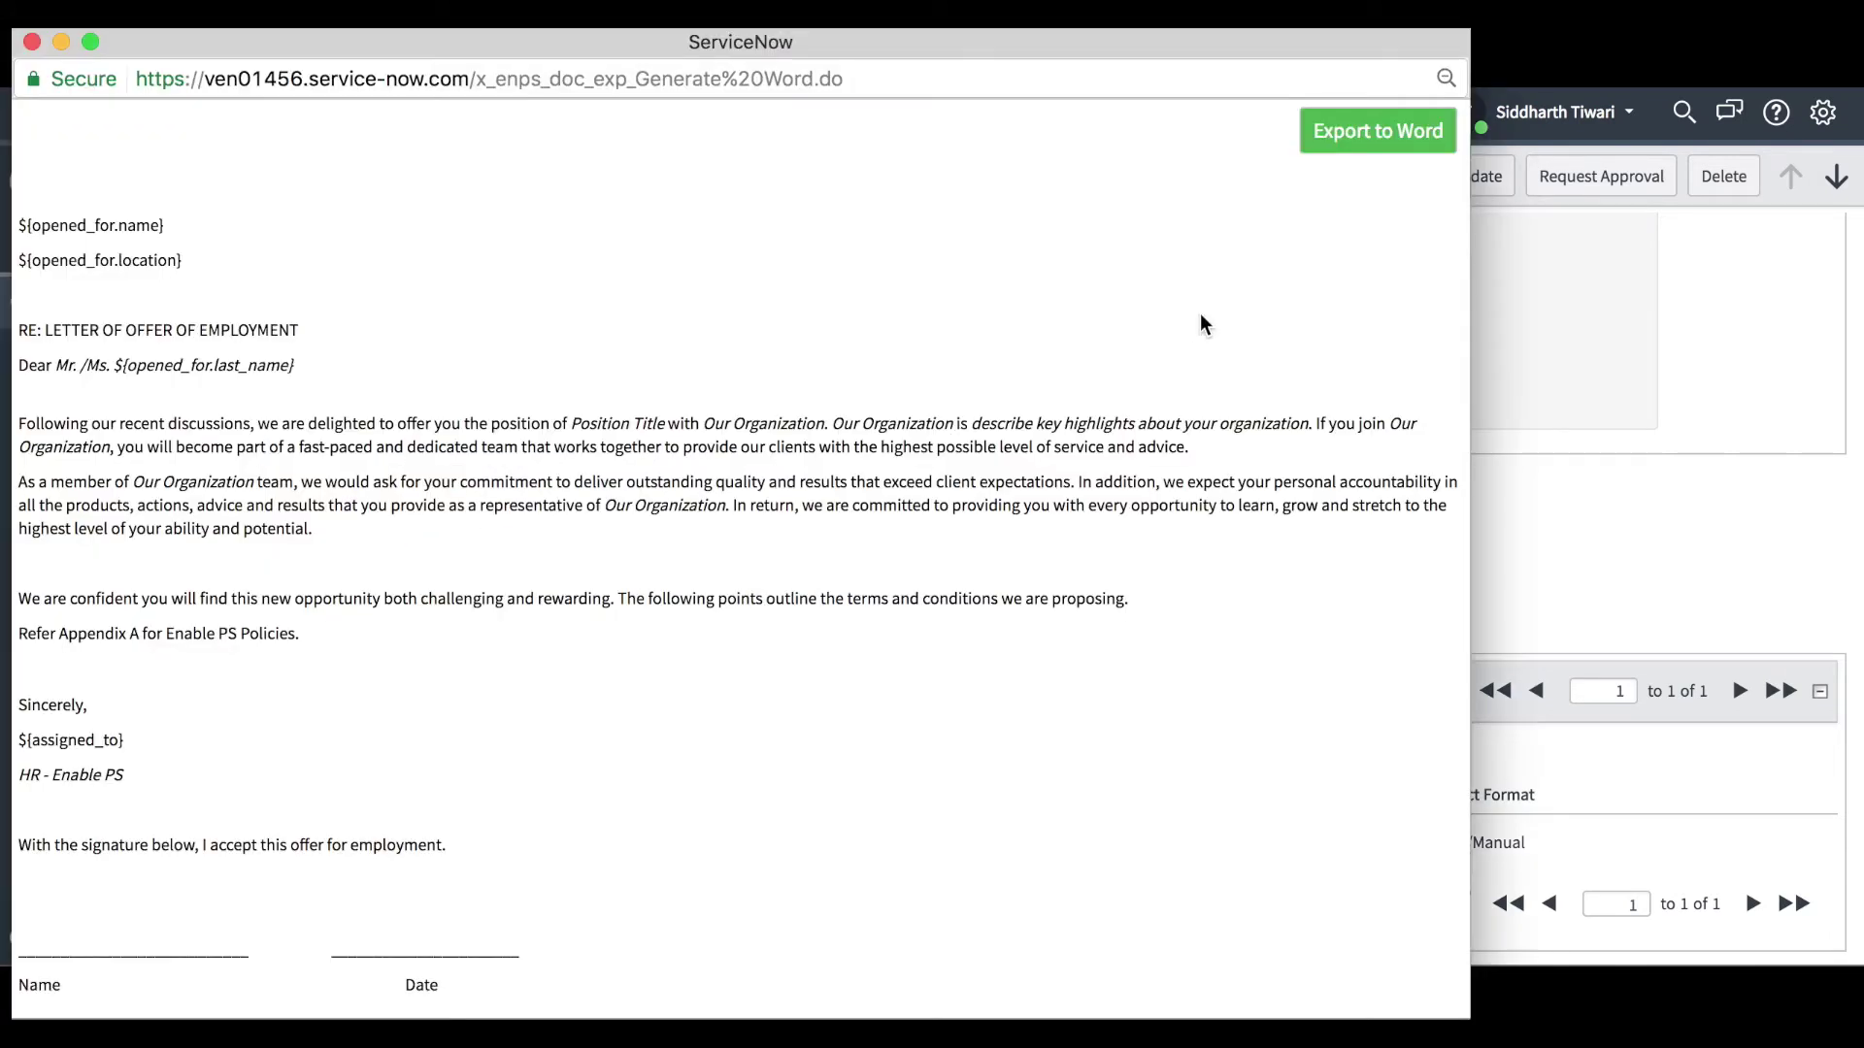
click(1371, 156)
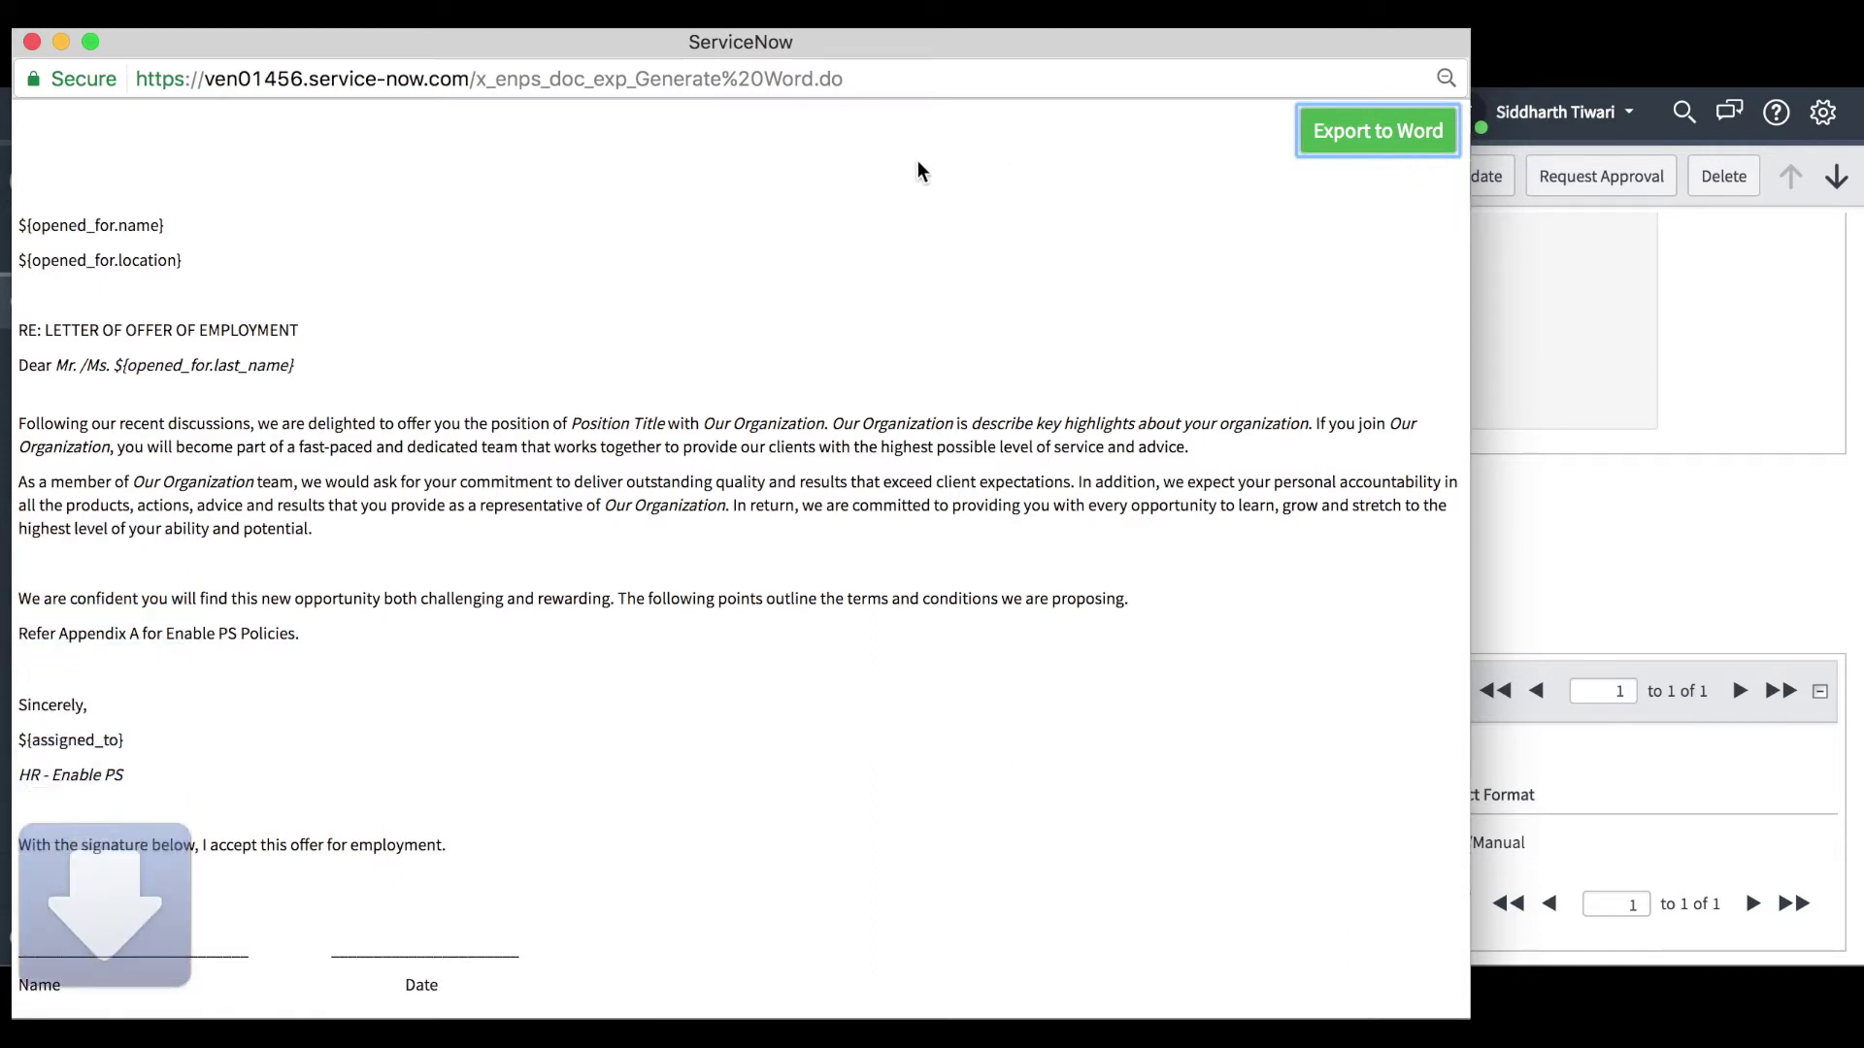
click(1797, 325)
click(1639, 194)
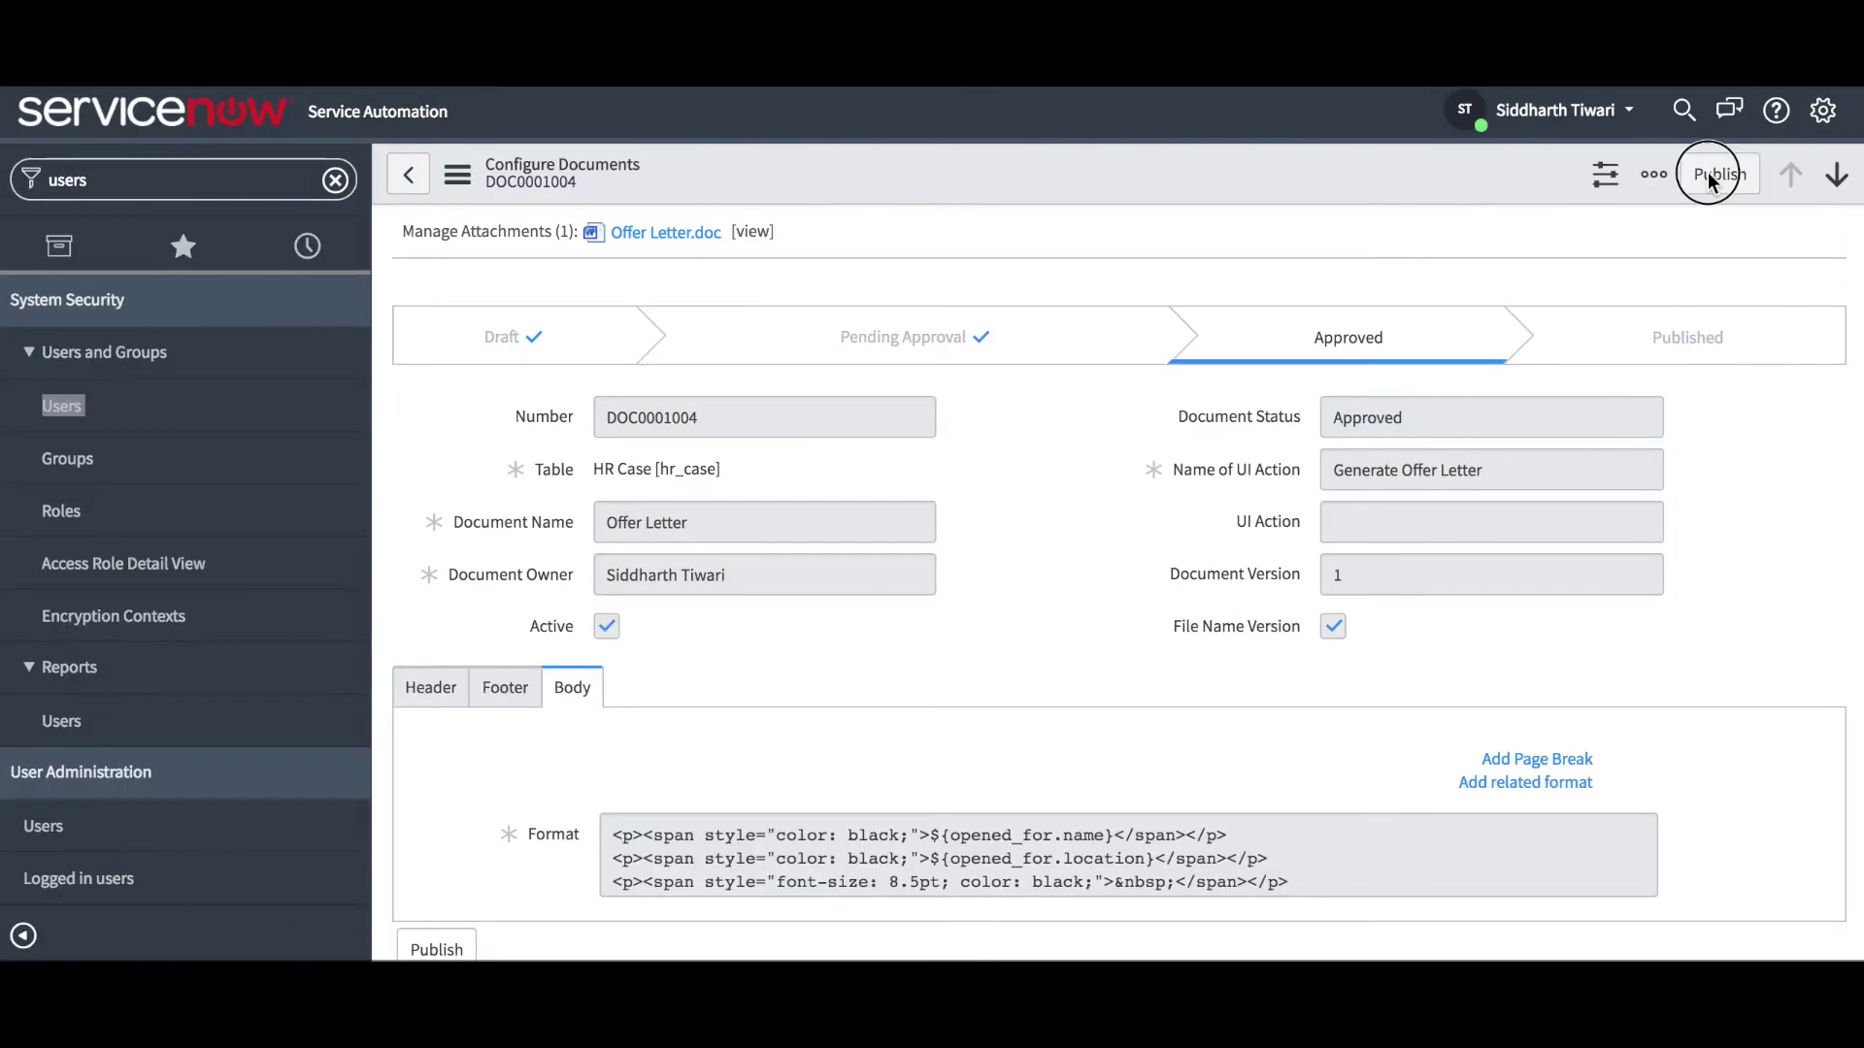
click(1711, 177)
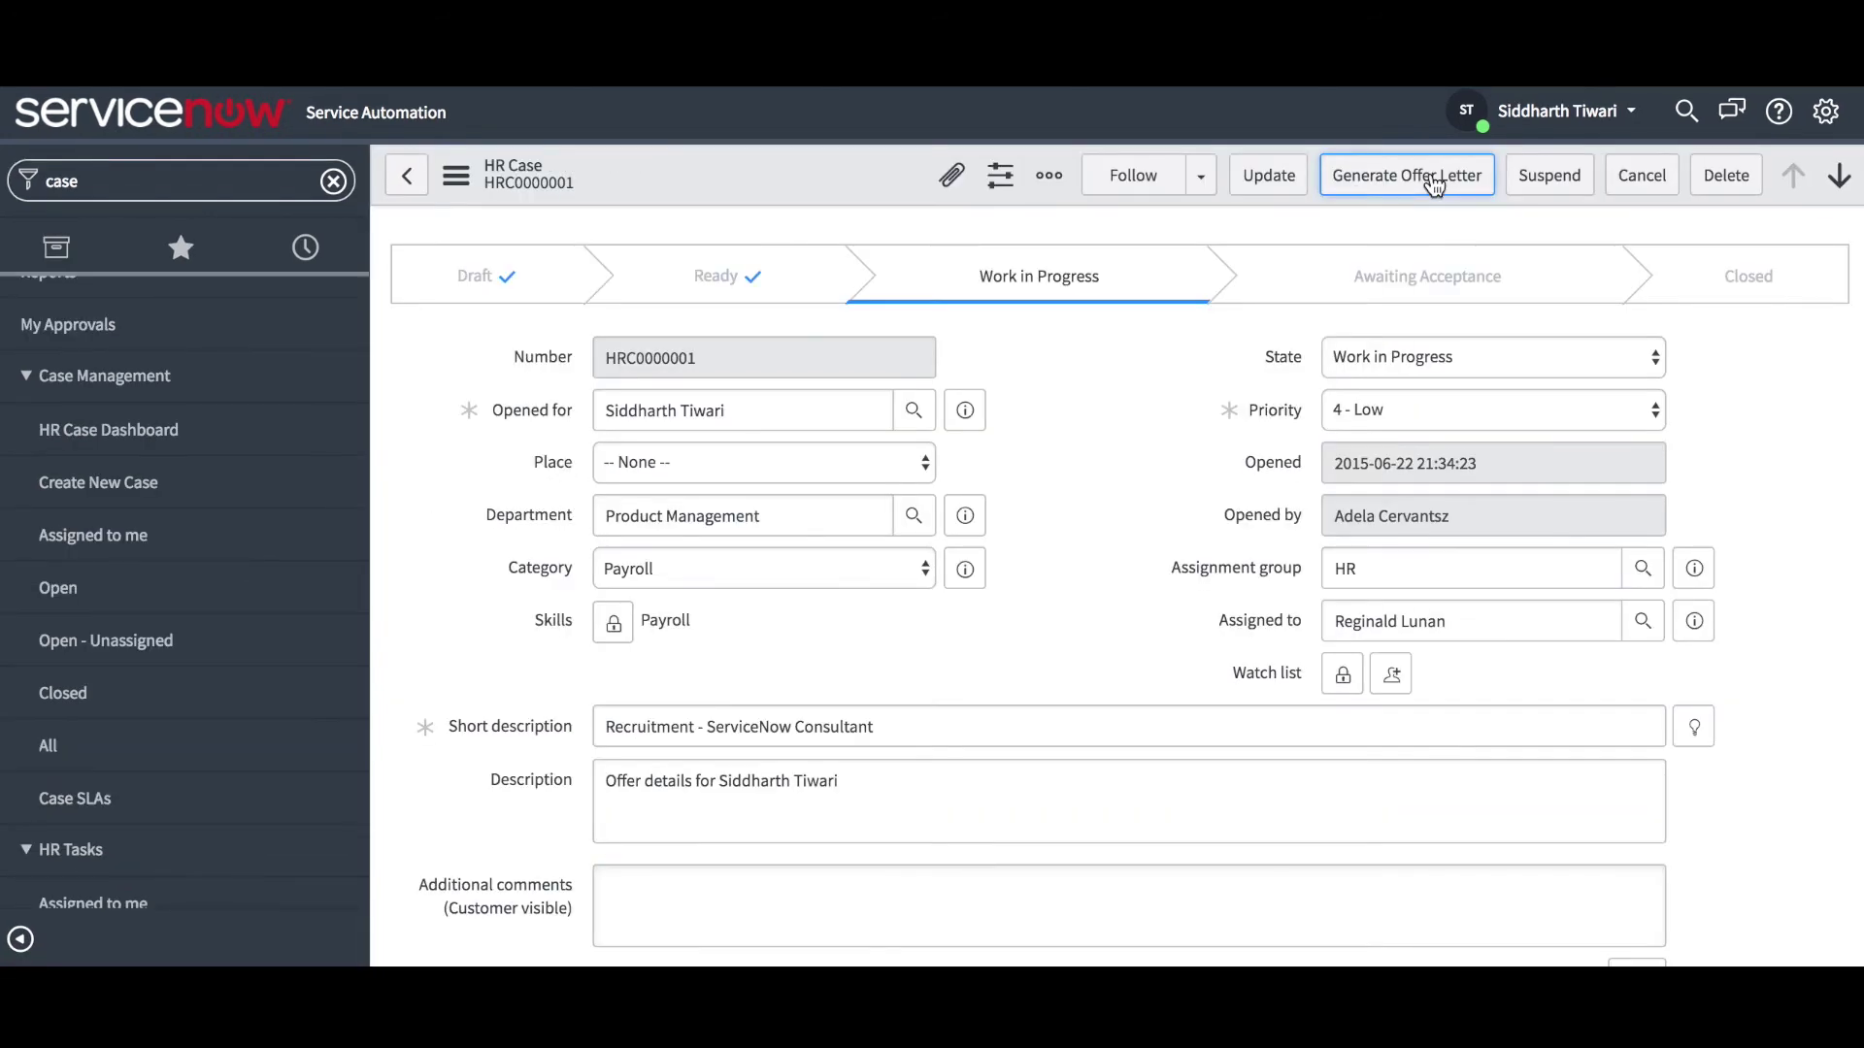
Step: Generate the offer letter from HR Case HRC0000001 and export it to Word
click(1434, 185)
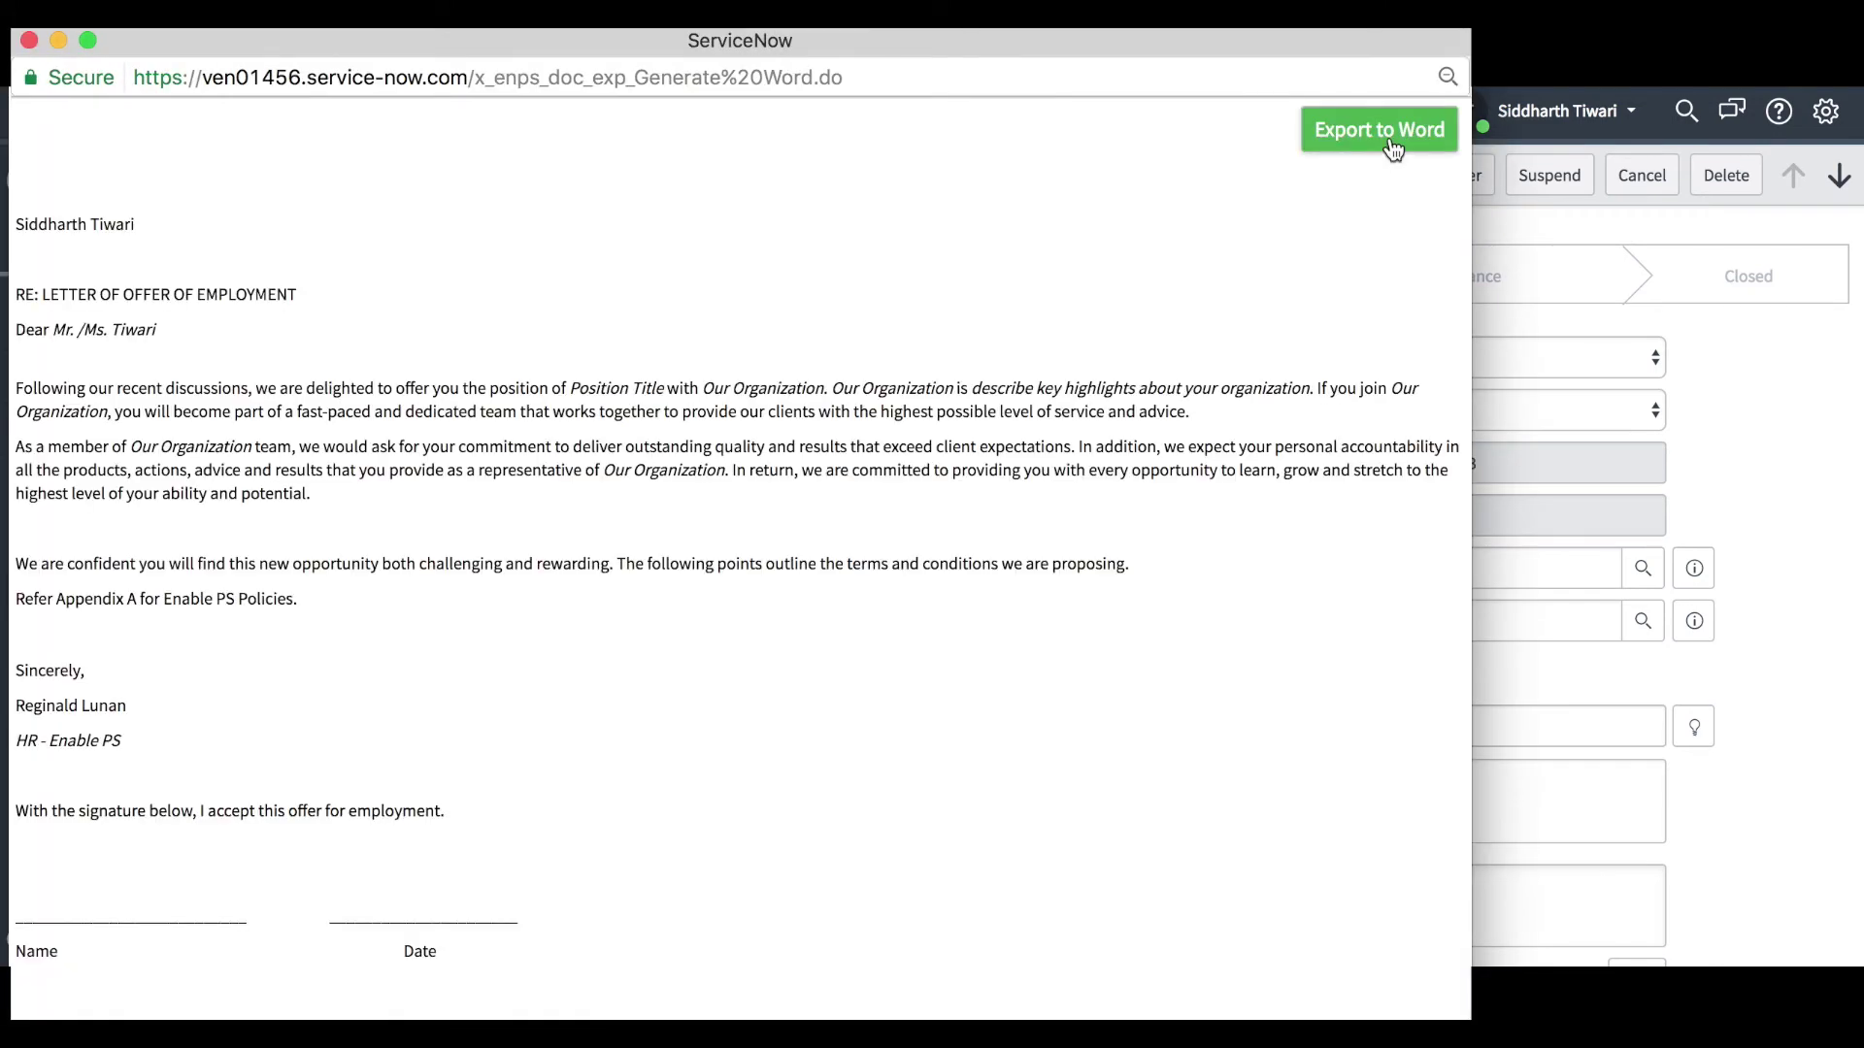
click(1393, 147)
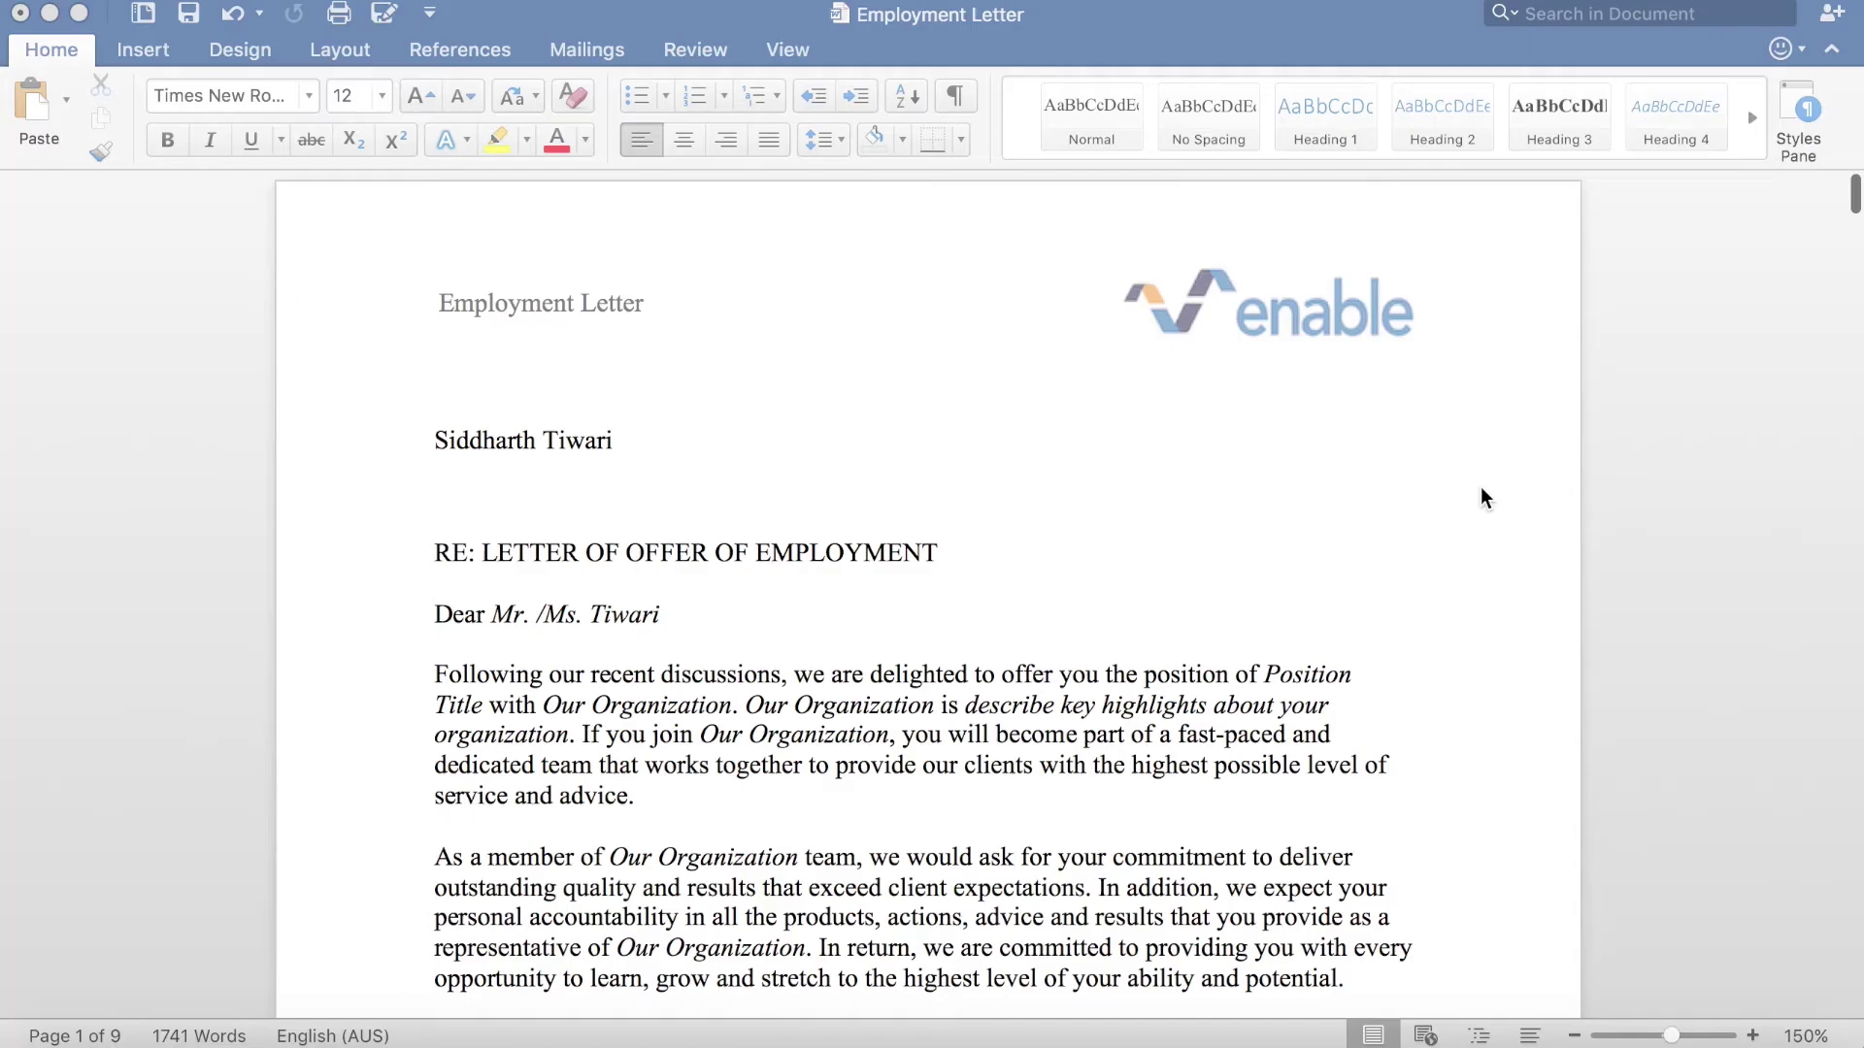
Step: Scroll through the exported Employment Letter in Word down to the Name and Date signature lines
scroll(1482, 497, down, 5)
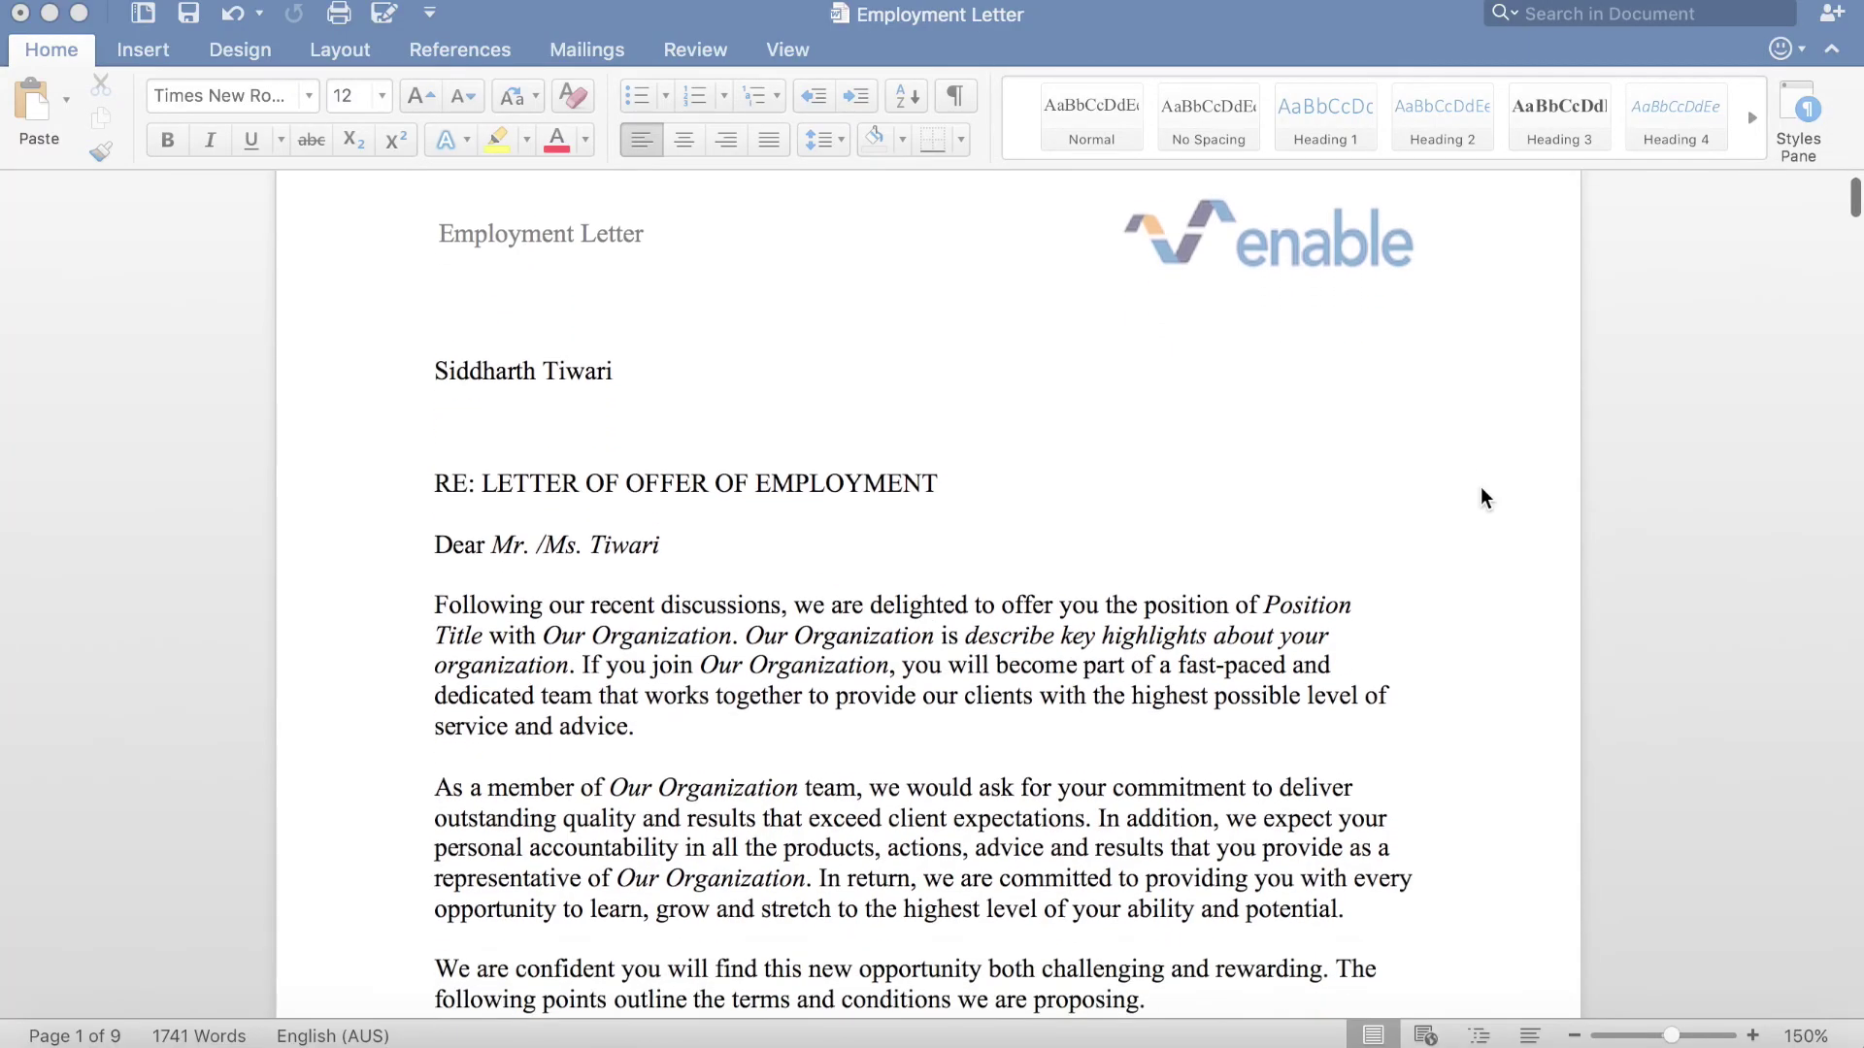
scroll(1483, 497, down, 8)
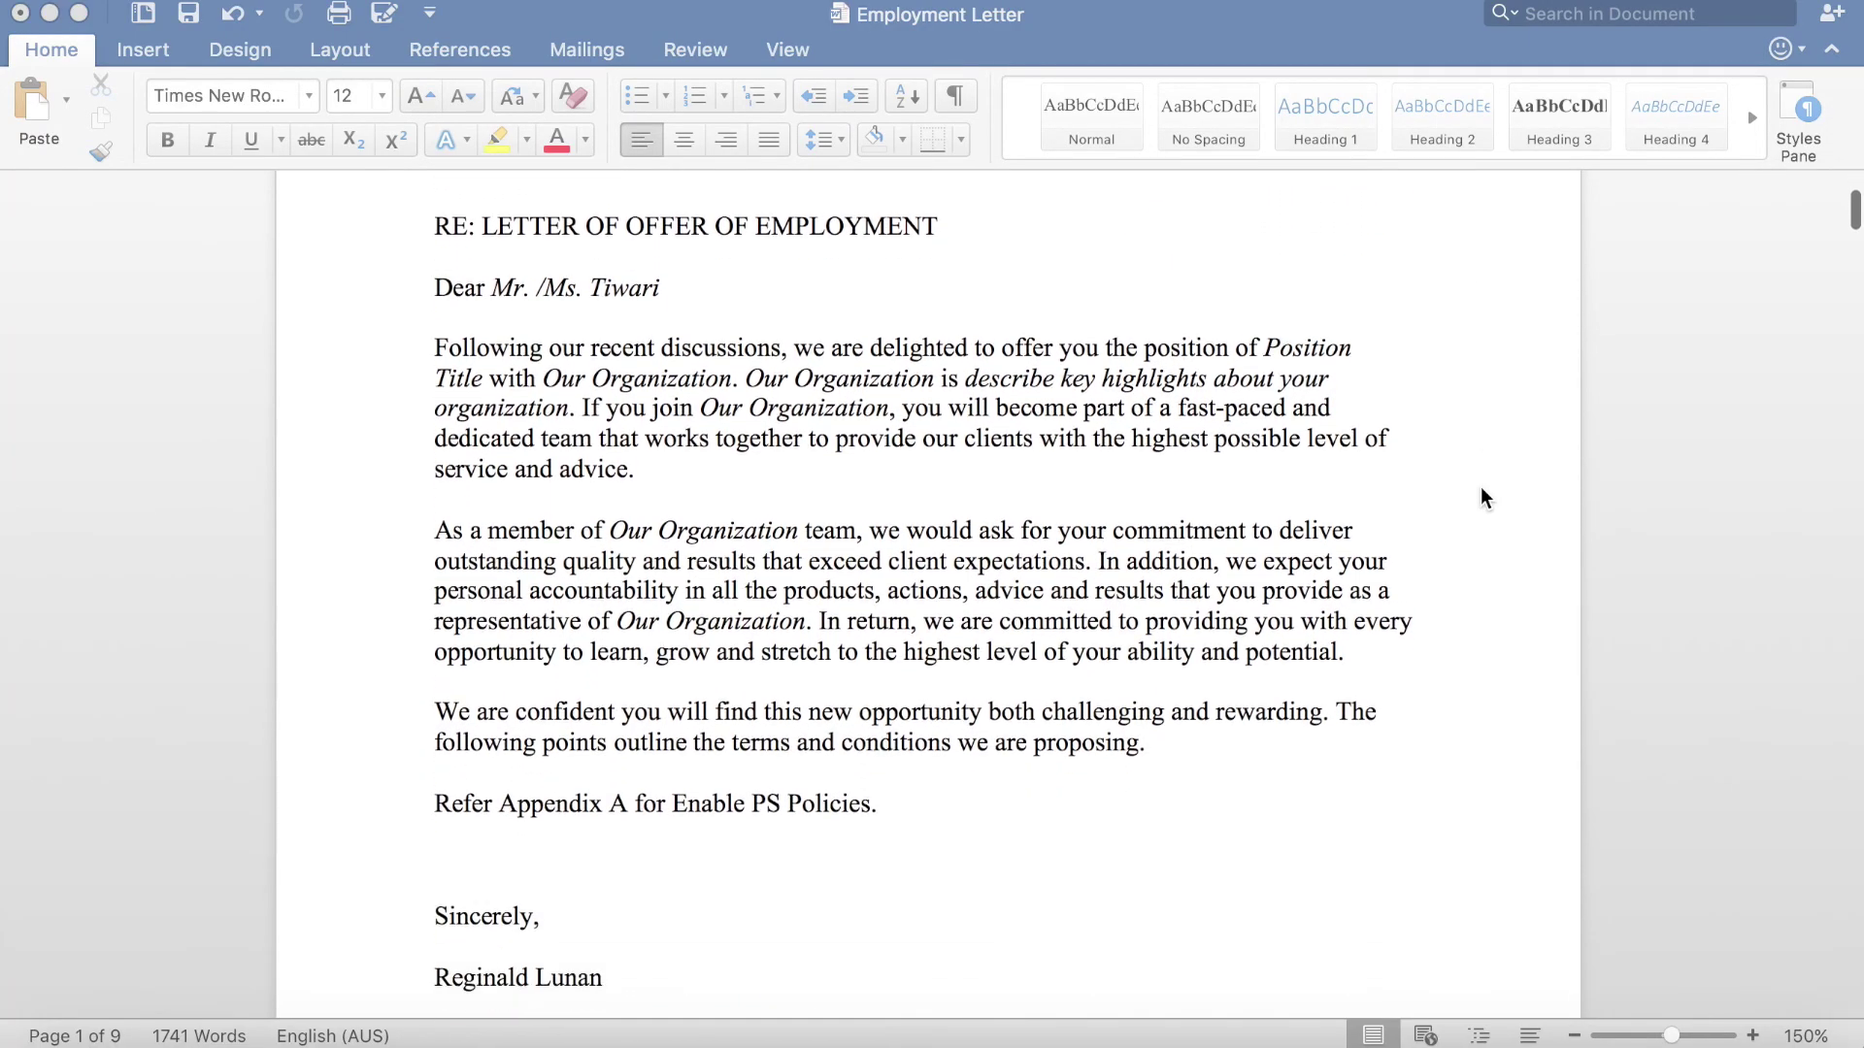
scroll(1483, 497, down, 8)
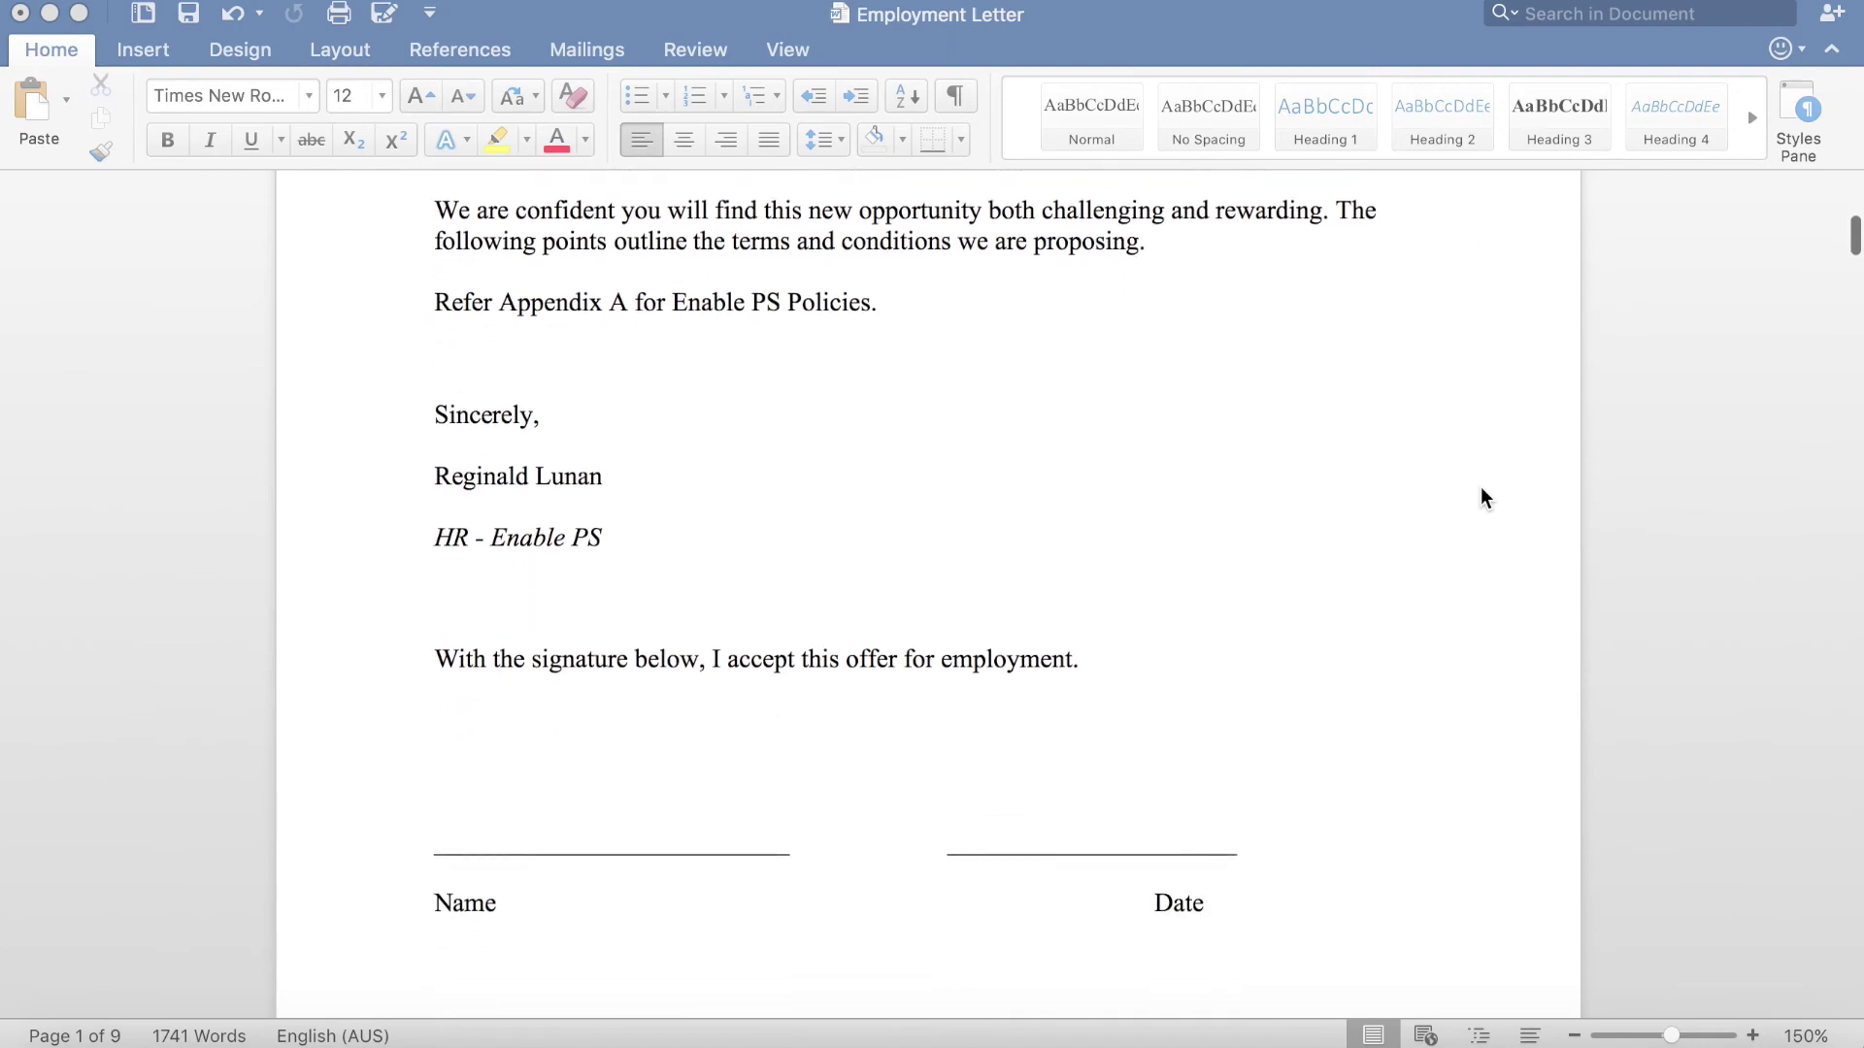